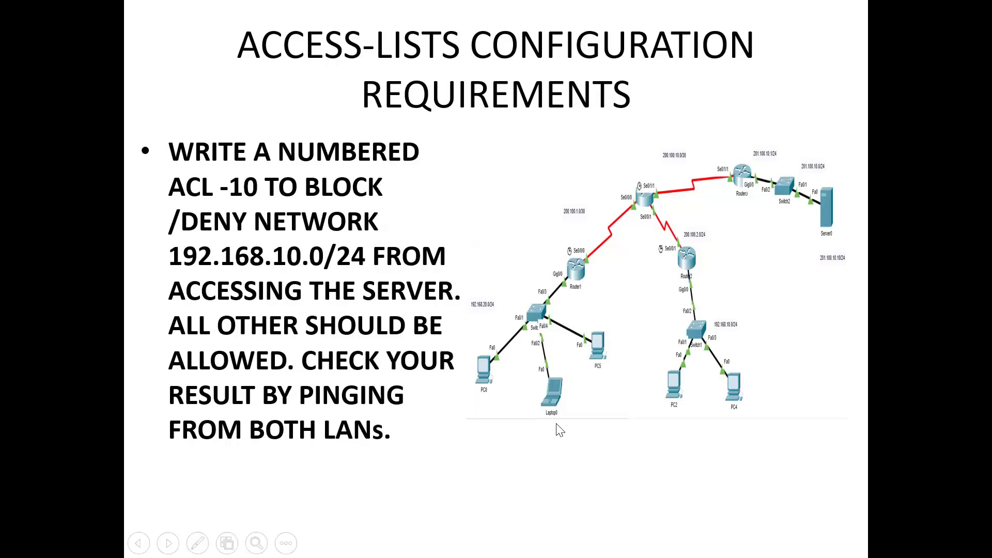
Exit the ACL requirements slide show and switch to the Packet Tracer topology window.
right_click(430, 355)
left_click(479, 342)
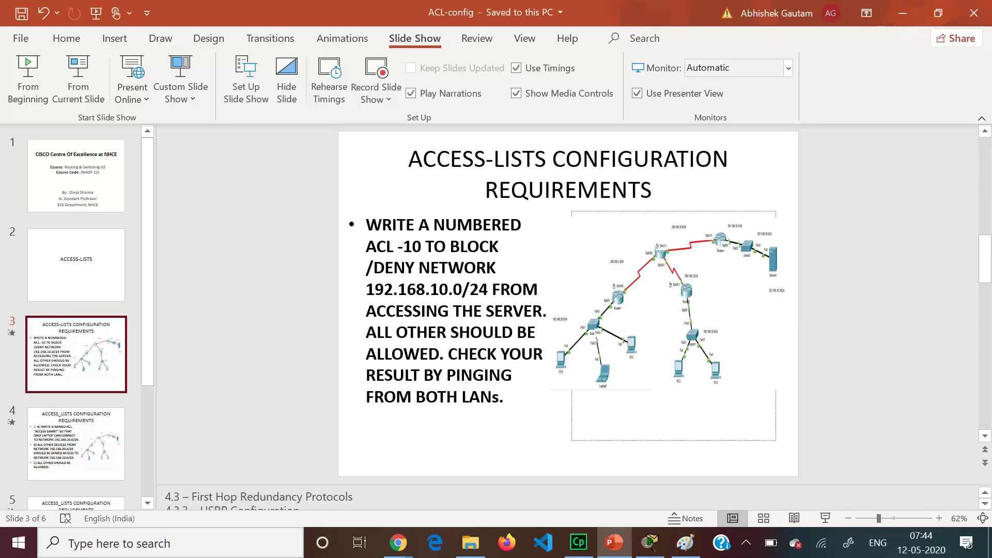
mouse_move(654, 553)
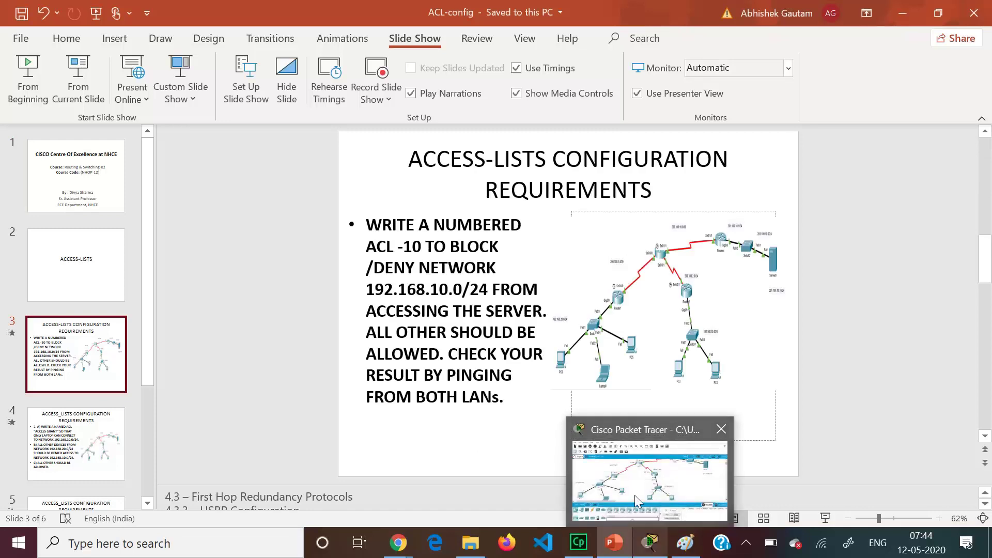
left_click(634, 495)
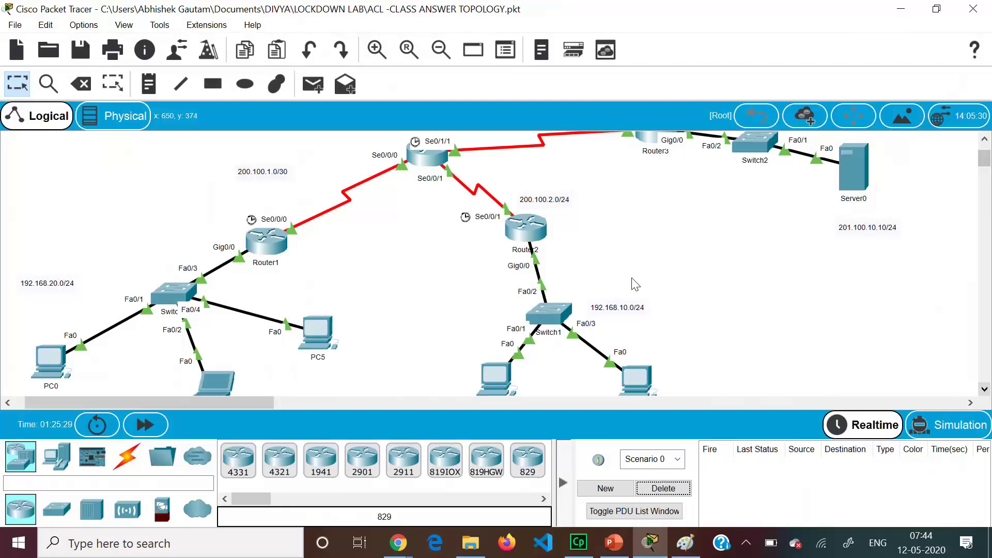
left_click(713, 253)
scroll(713, 253, "up", 1)
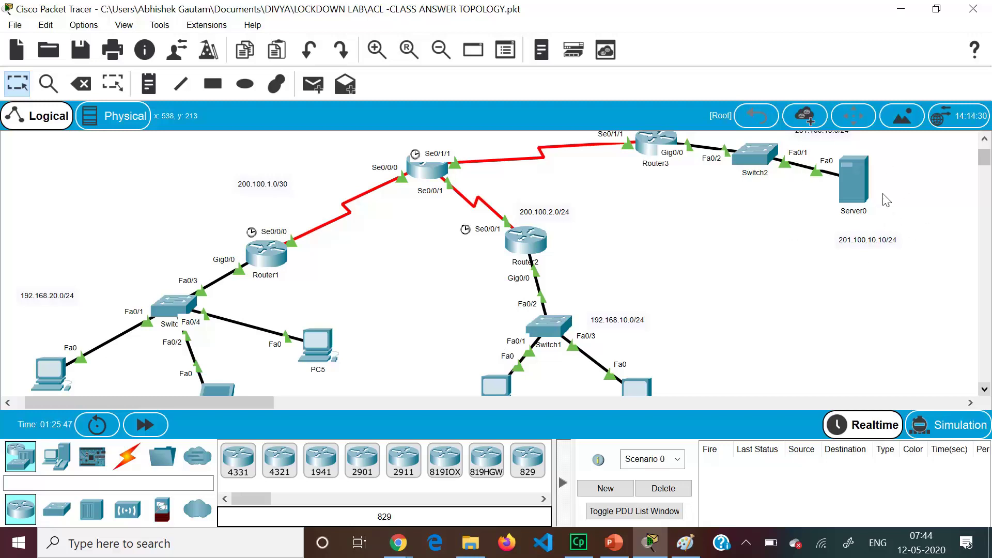
Open Router3's command line and enter global configuration mode with conf t.
left_click(652, 144)
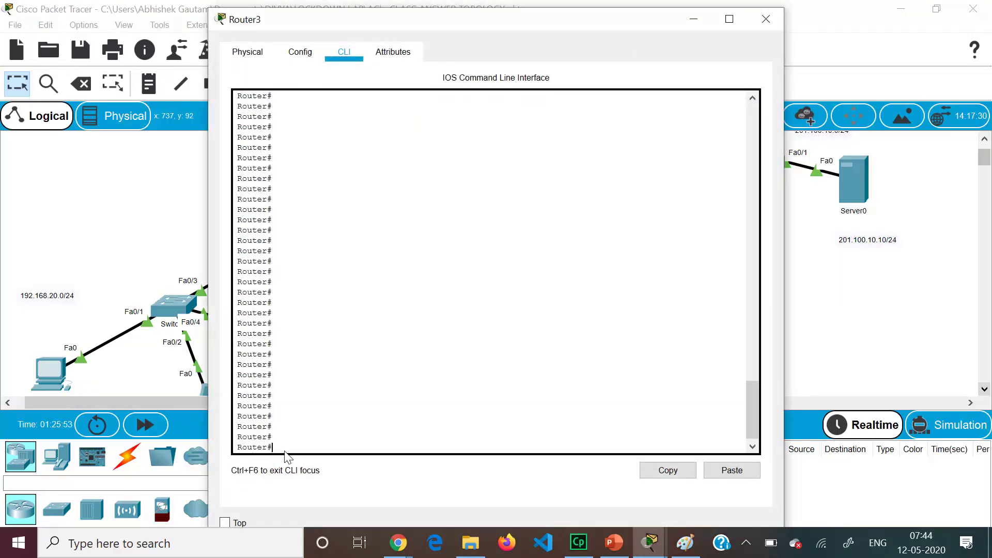
type("conf t")
key("Return")
Add the rule access-list 10 deny 192.168.10.0 0.0.0.255 on Router3.
type("ace")
key("Tab")
key("BackSpace")
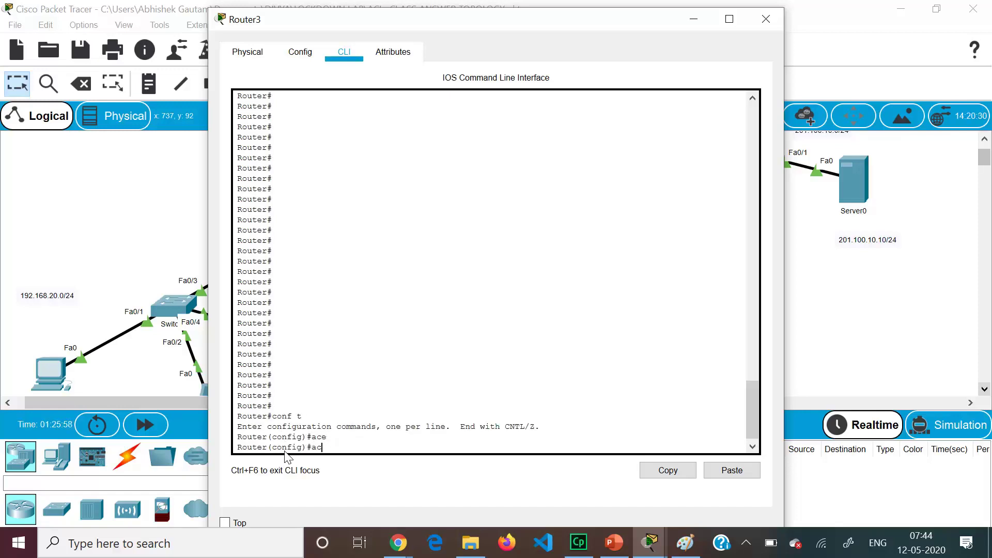
type("cess-list 10")
type("deny 192.168.10.0")
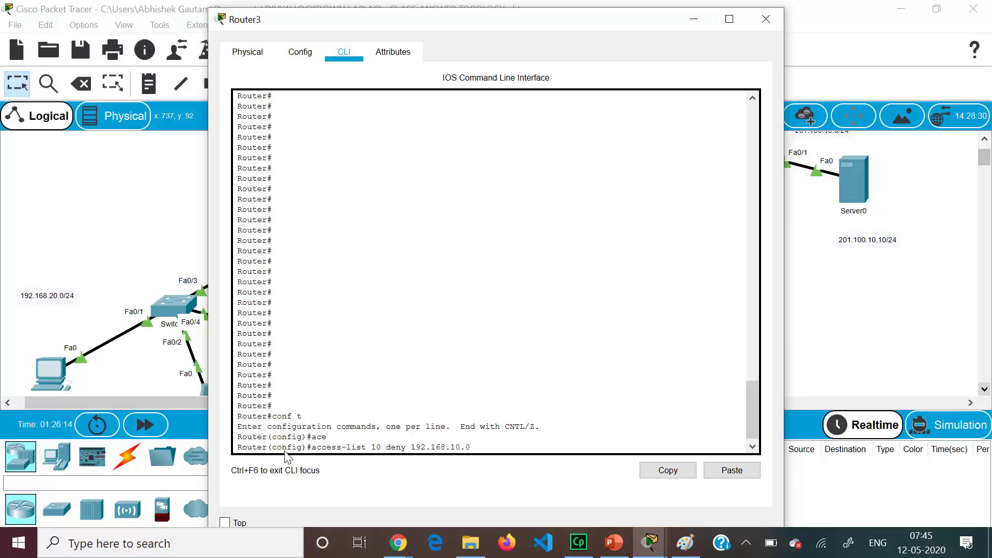
type(" 0.0.0.255")
key("Return")
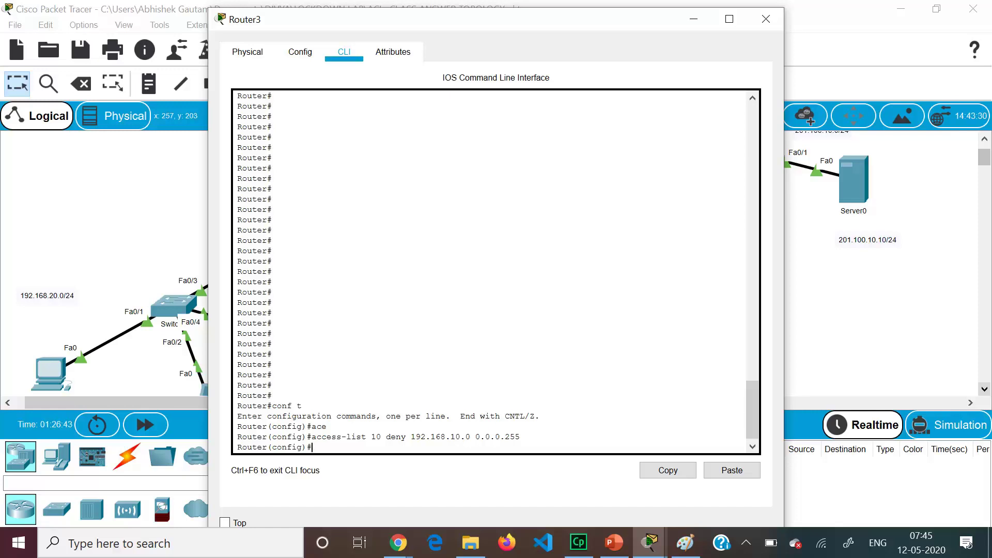
type("cc")
key("Tab")
Add access-list 10 permit any on Router3 and return to the topology.
type("10")
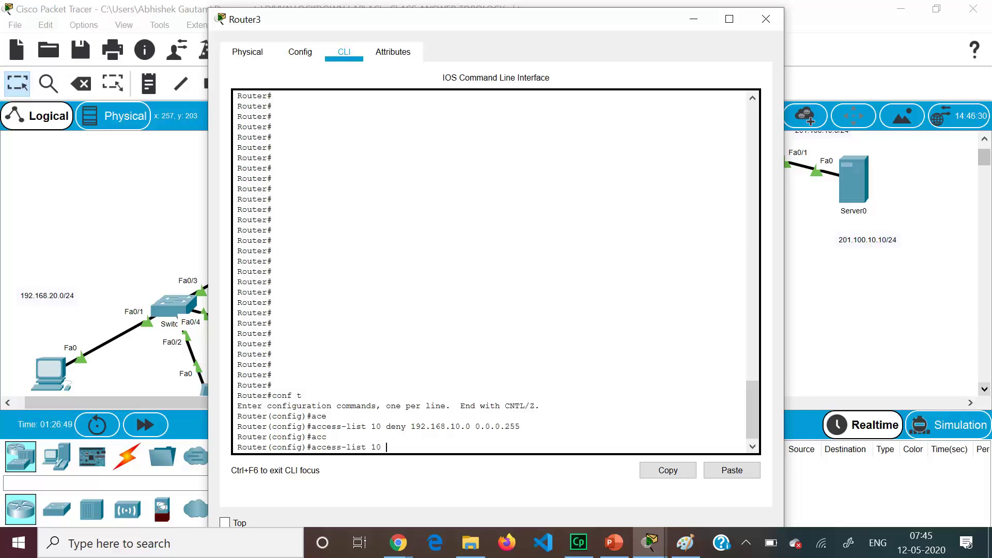
type(" permit any")
key("Return")
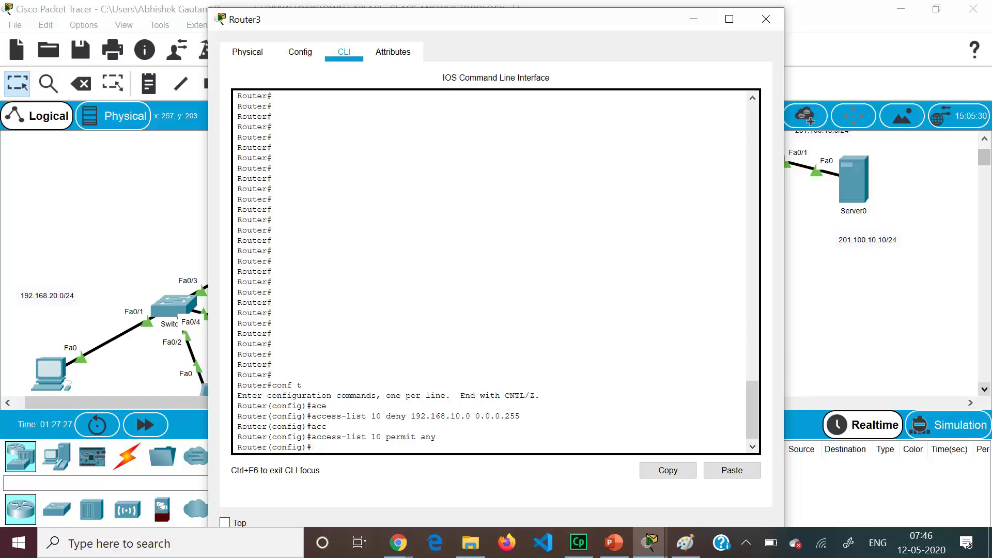
left_click(106, 225)
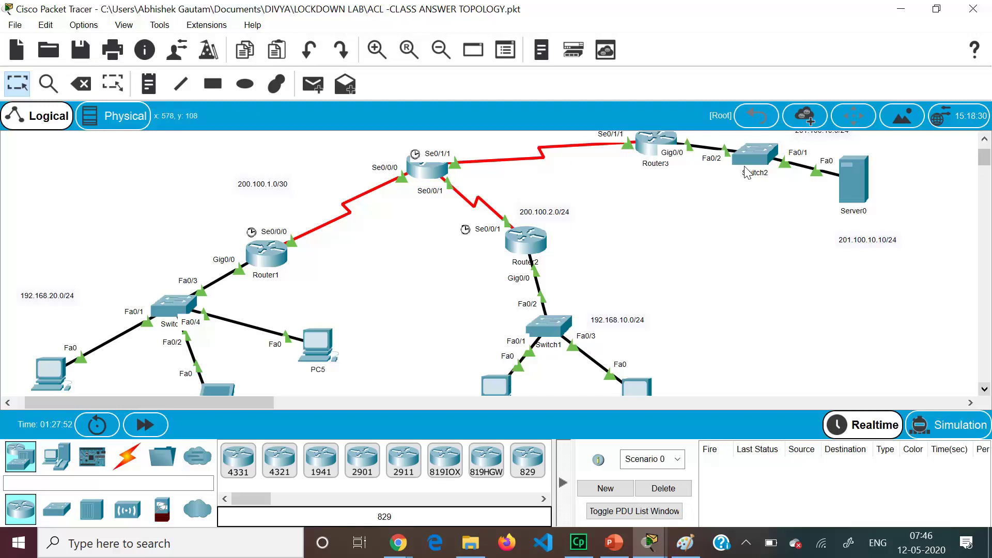
Apply ip access-group 10 out on Router3's interface g0/0.
left_click(652, 147)
type("int g0/0")
key("Return")
type("ip acc")
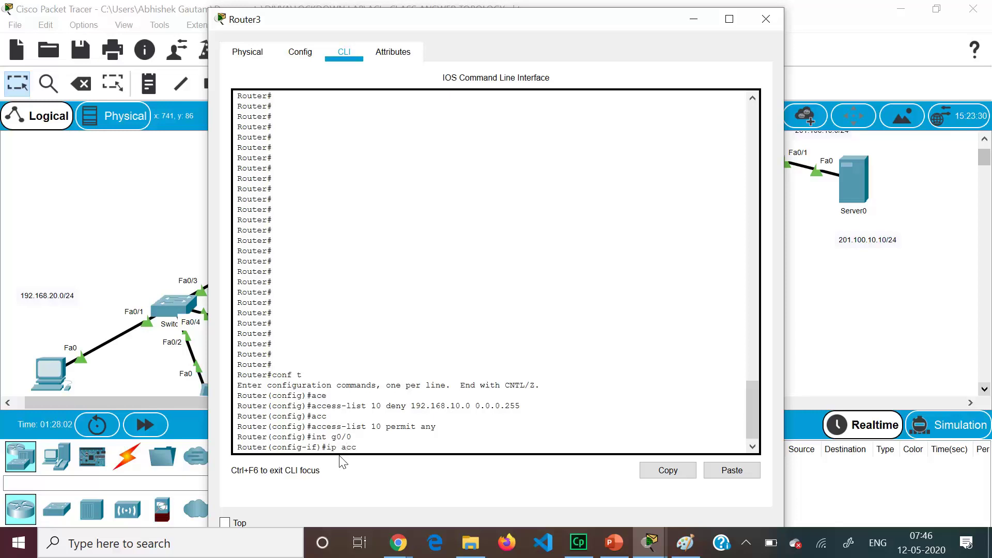
key("Tab")
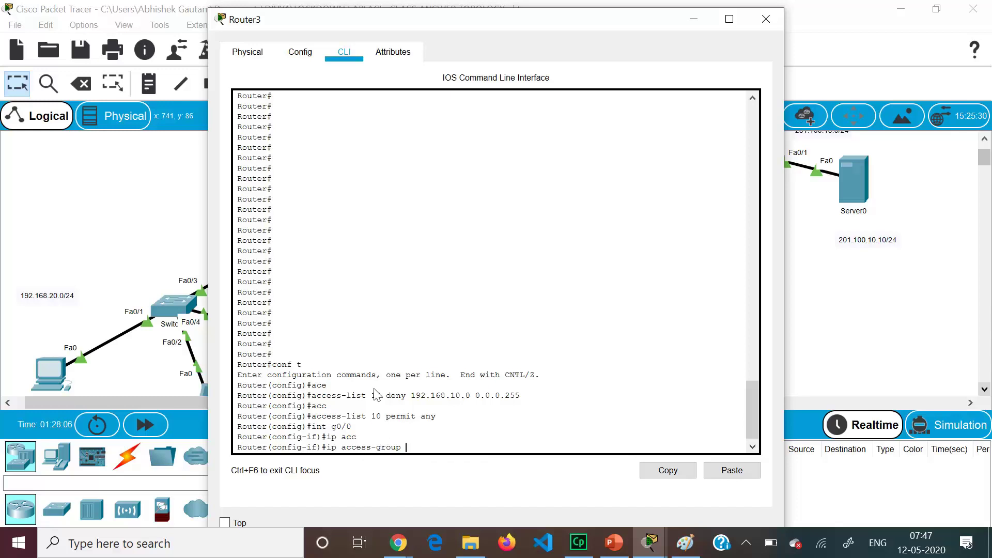
type("10 out")
left_click(148, 243)
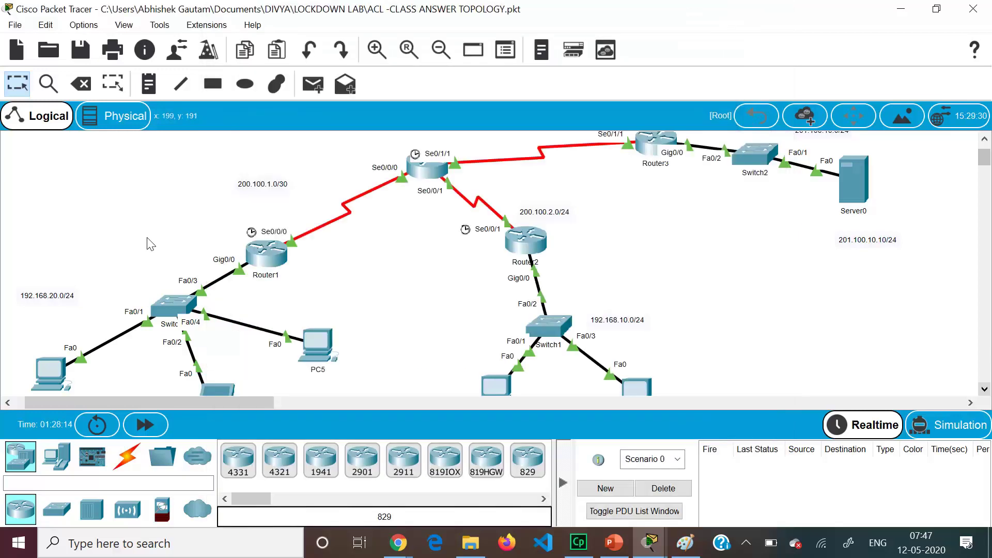
Send simple PDU pings from PC2 and PC5 to Server0: PC2 fails, PC5 succeeds.
left_click(313, 84)
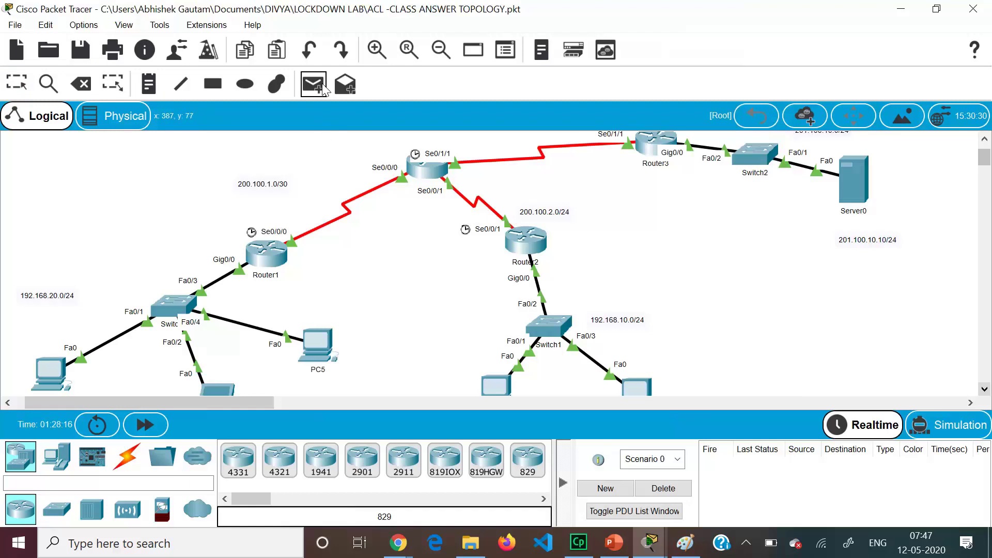
left_click(496, 385)
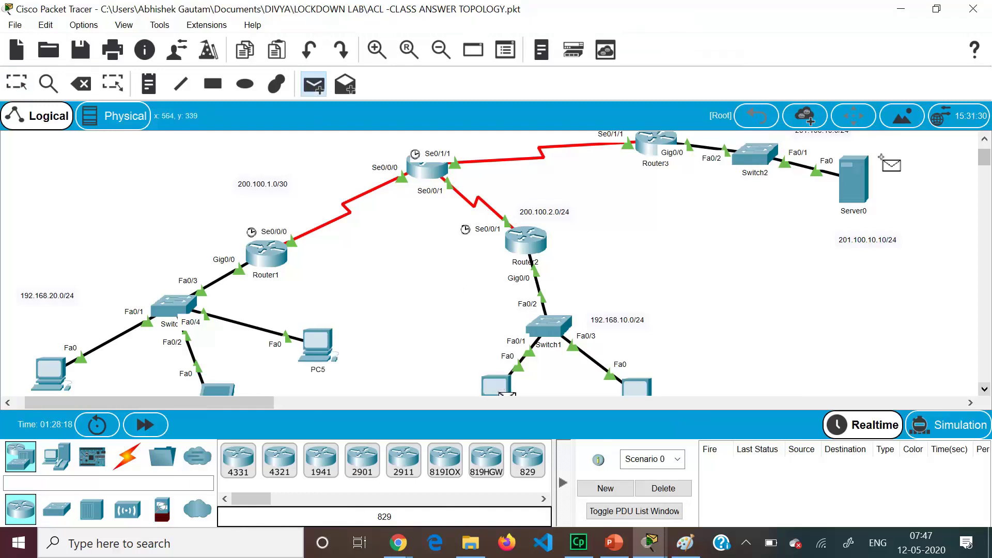
left_click(839, 180)
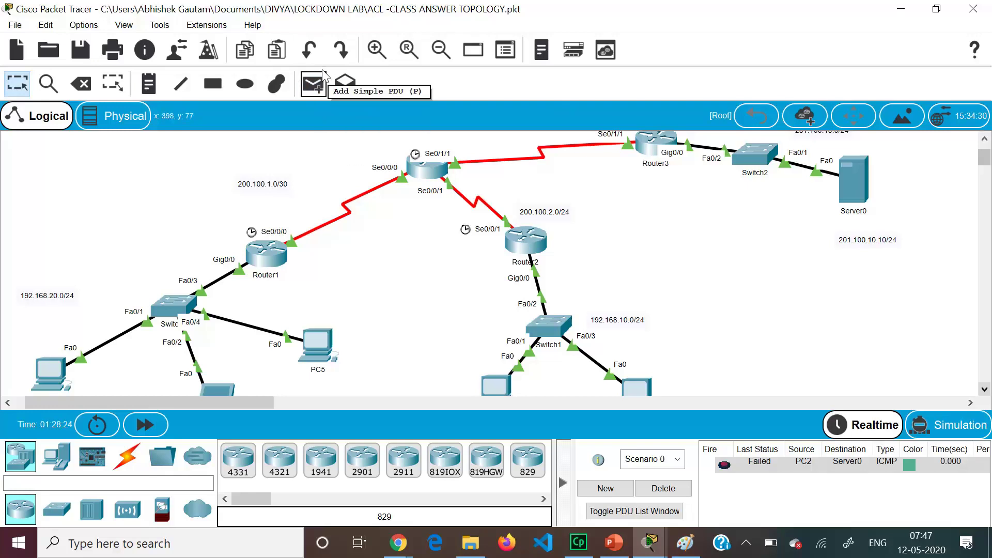
left_click(315, 89)
left_click(318, 344)
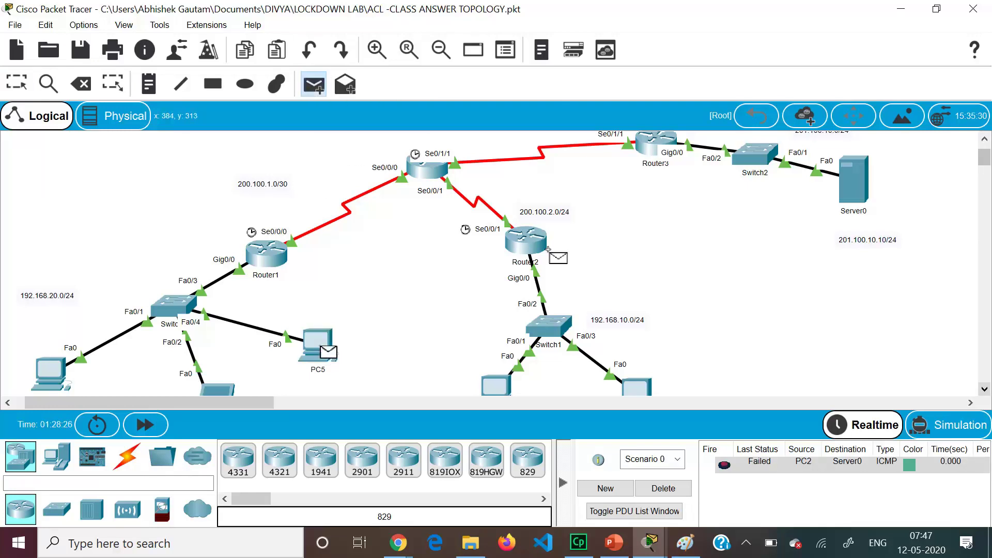
left_click(854, 187)
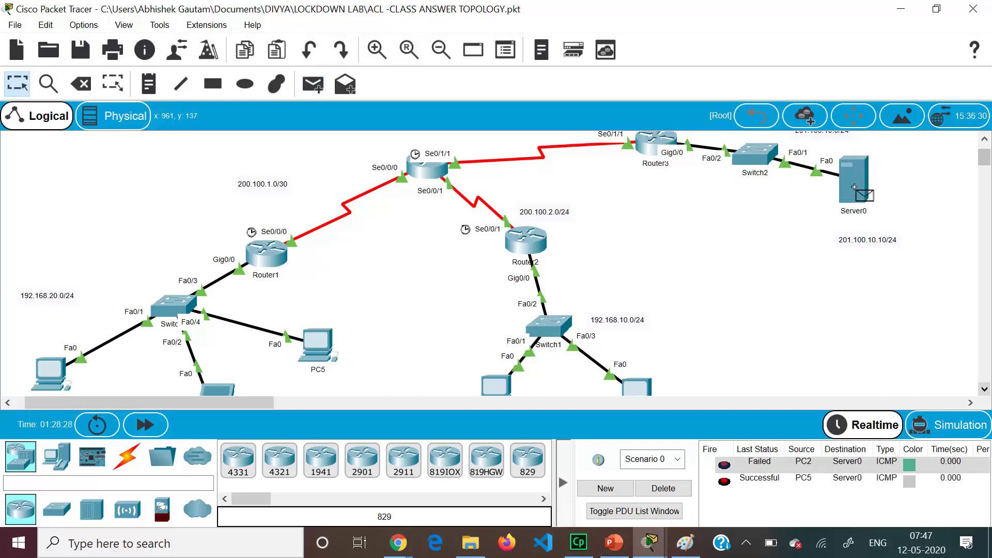
left_click(653, 146)
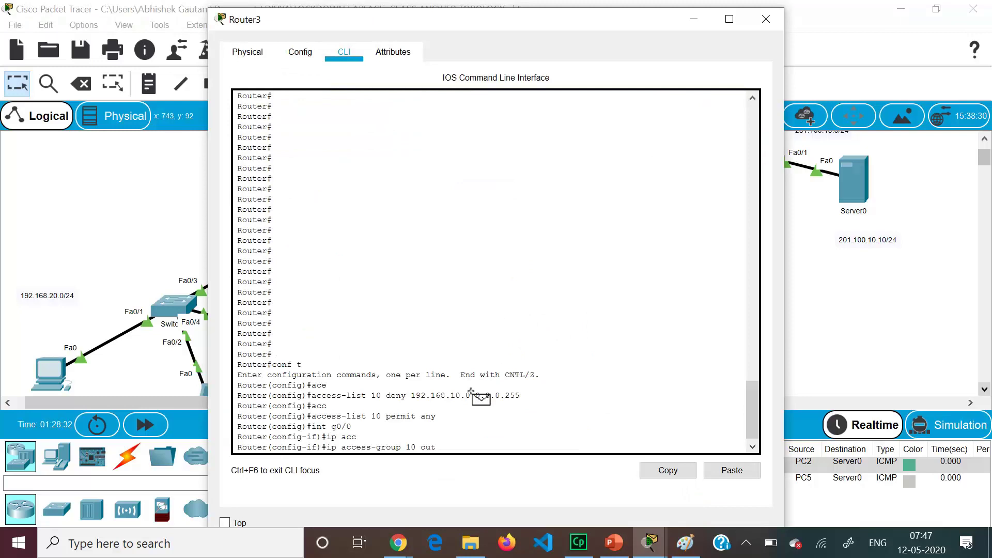
Remove access list 10 from Router3's G0/0 with no ip access-group 10 out.
key("Left")
key("Left")
key("Left")
key("Left")
key("Left")
key("Left")
key("Left")
key("Left")
key("Left")
key("Left")
key("Left")
key("Left")
key("Left")
key("Left")
key("Left")
key("Left")
key("Left")
key("Left")
key("Left")
key("Left")
type("no")
key("Return")
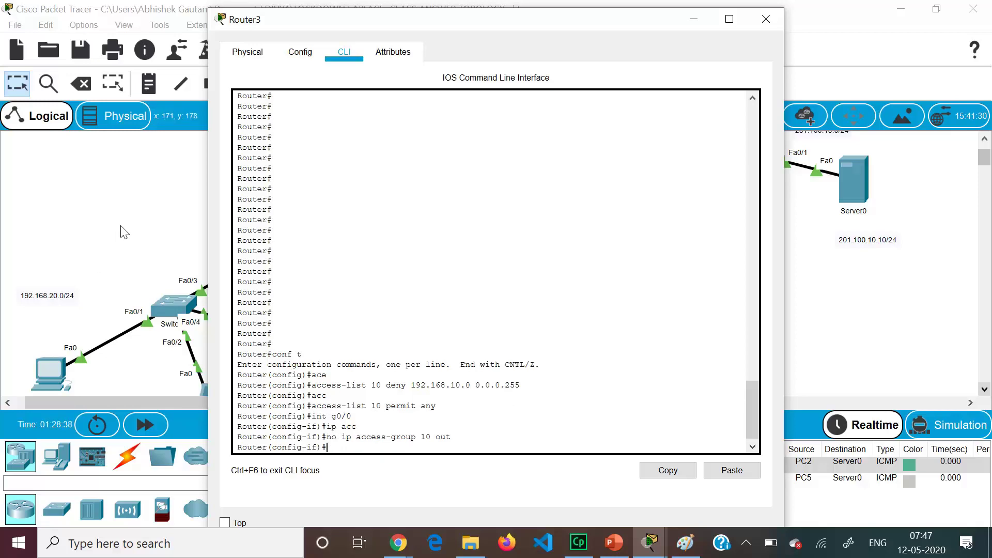
left_click(120, 227)
Ping Server0 from PC2, which now succeeds without the ACL.
left_click(309, 89)
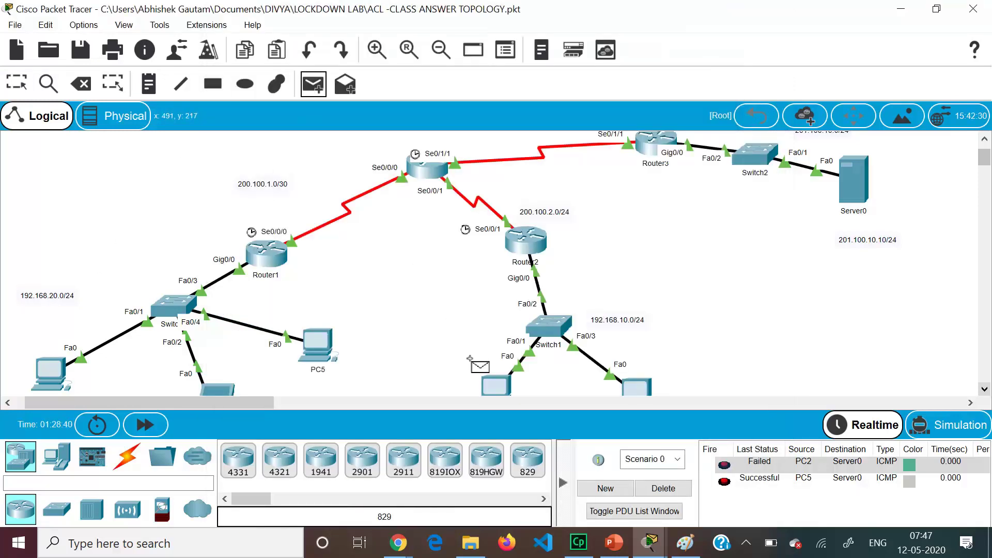
left_click(496, 385)
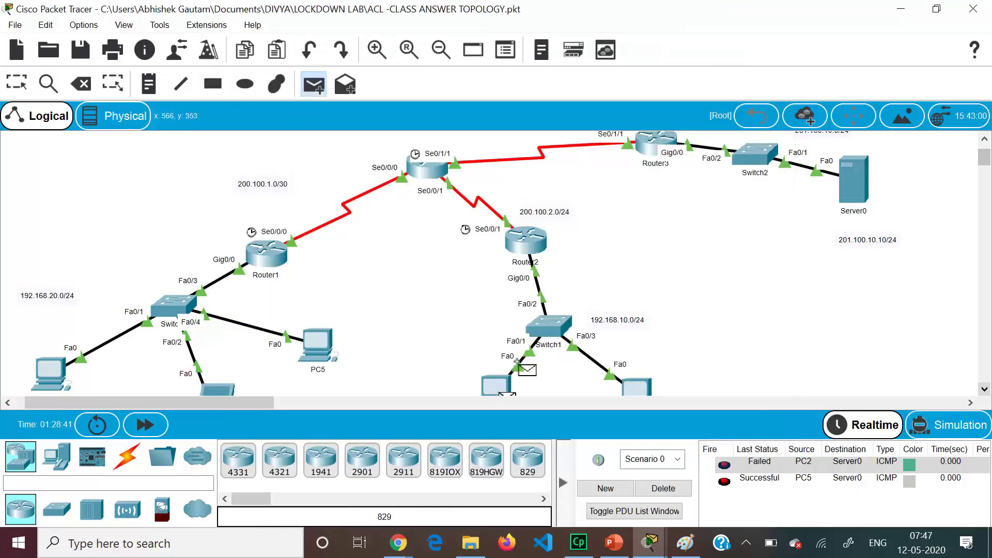
left_click(851, 185)
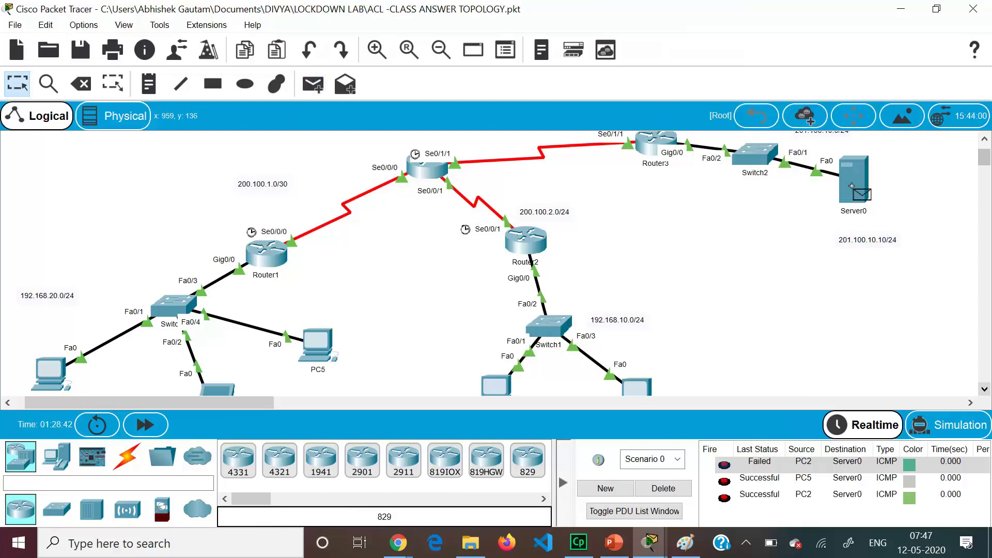
Reapply ip access-group 10 out on Router3's G0/0 and return to the topology.
left_click(654, 142)
key("Up")
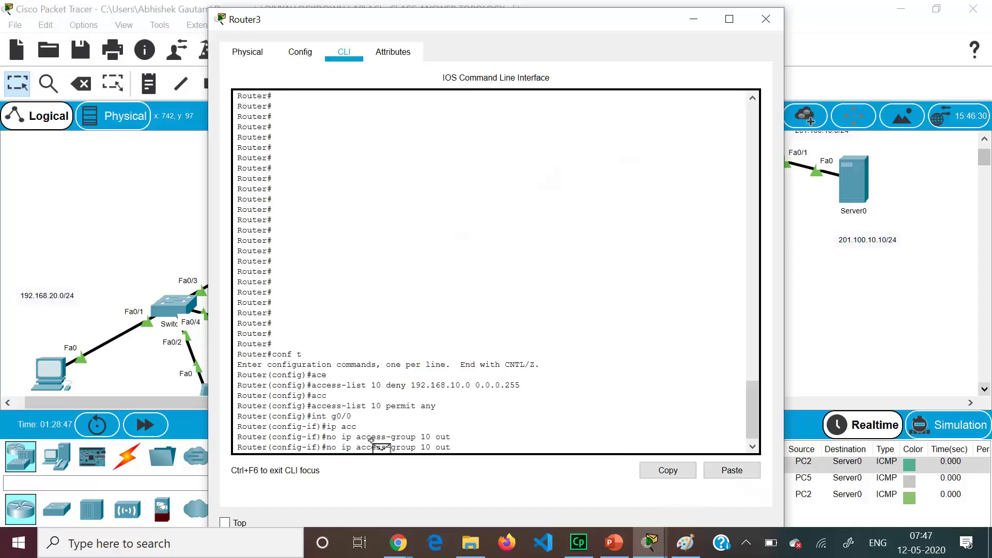
key("BackSpace")
key("BackSpace")
key("BackSpace")
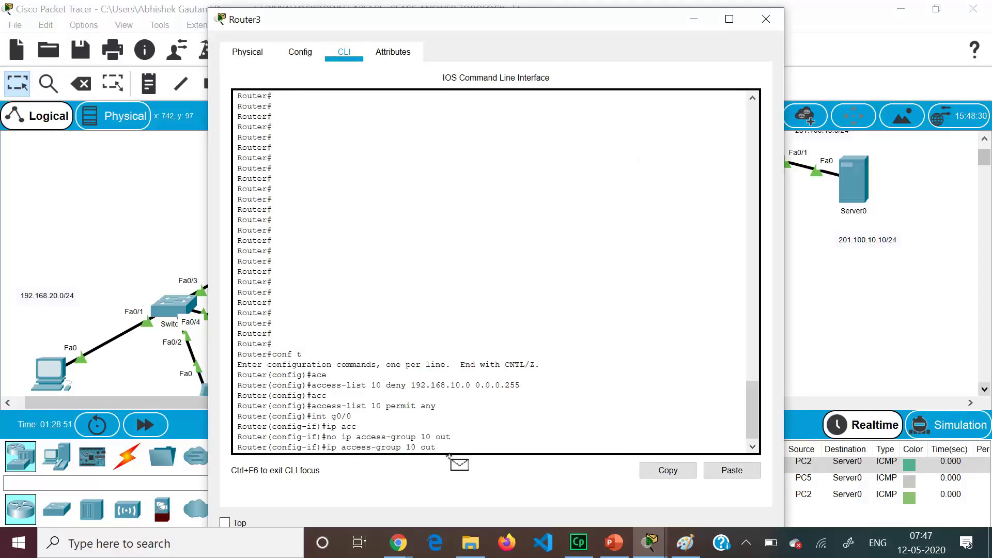
key("Return")
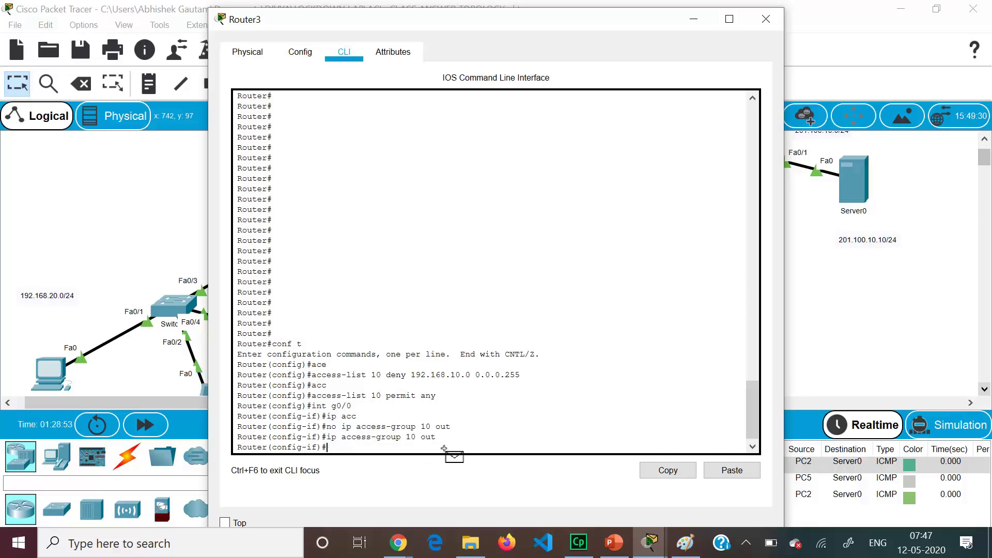
left_click(100, 150)
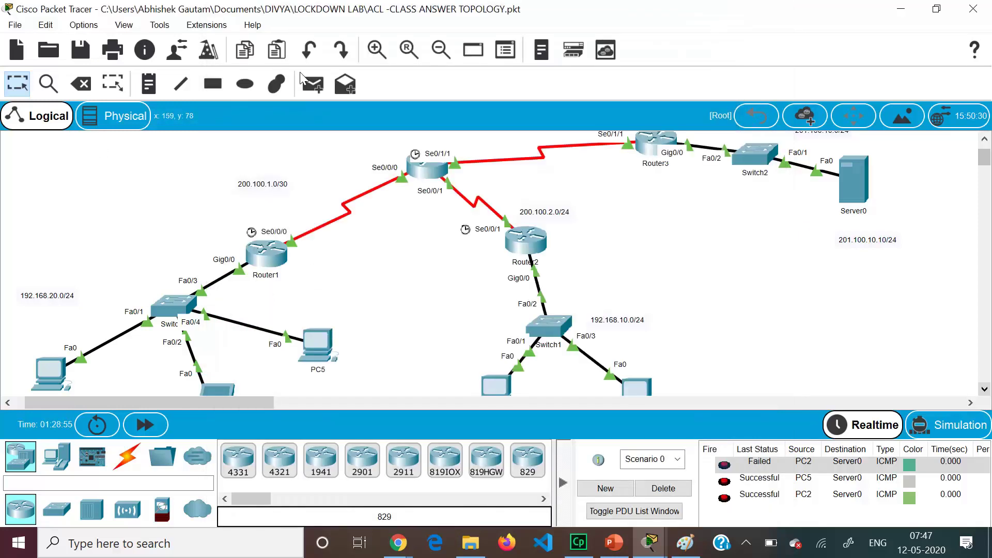
Send simple PDU pings from PC4 and PC2 to Server0 and see them fail.
left_click(313, 84)
left_click(624, 372)
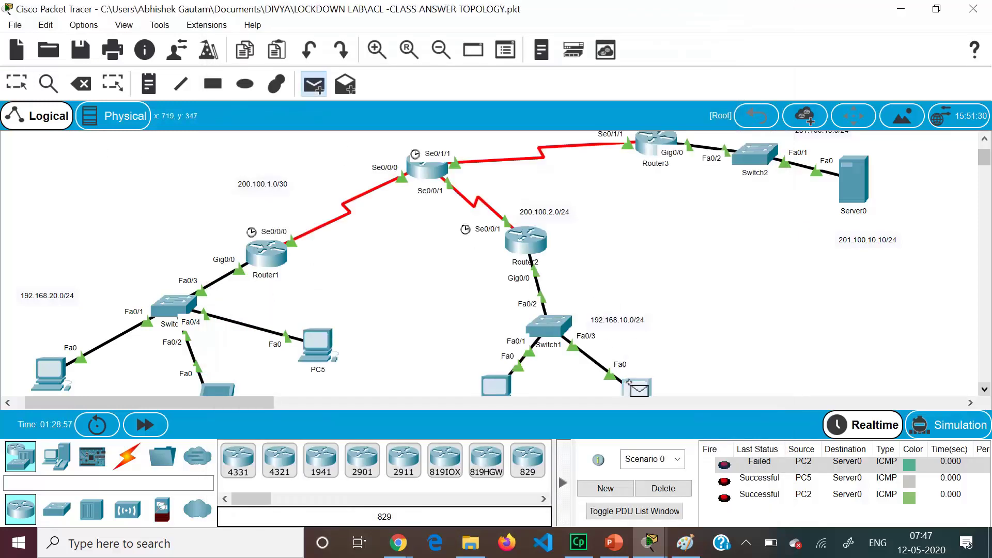
left_click(849, 179)
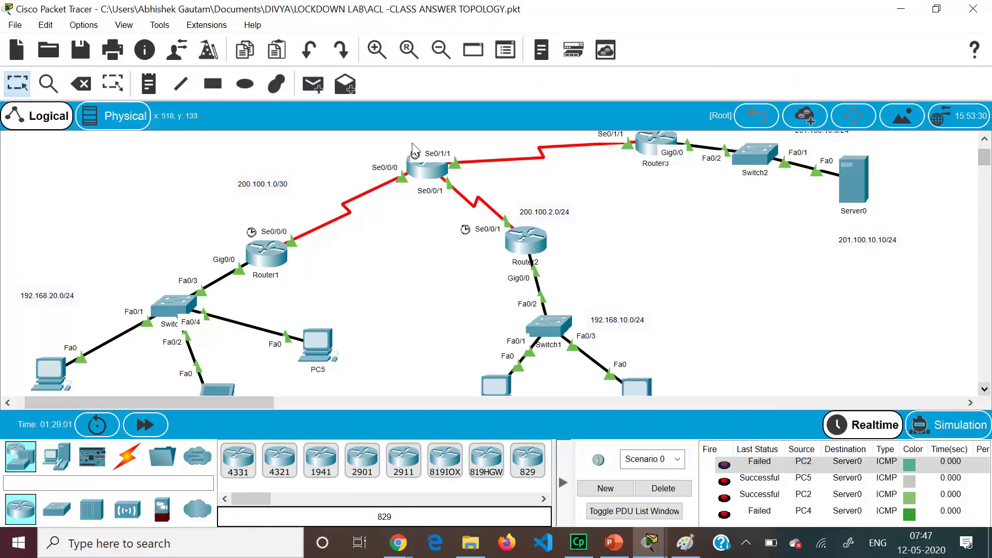
left_click(317, 89)
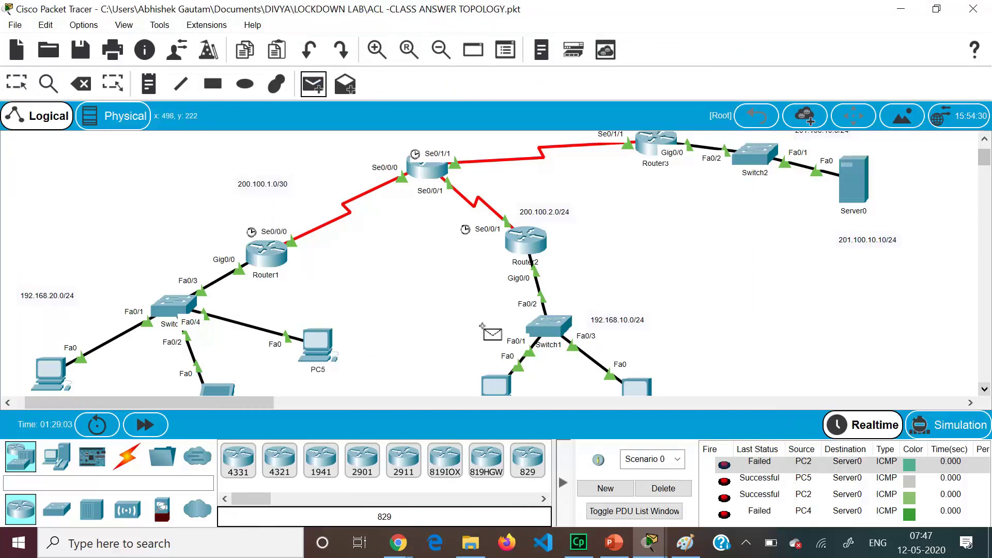
left_click(492, 385)
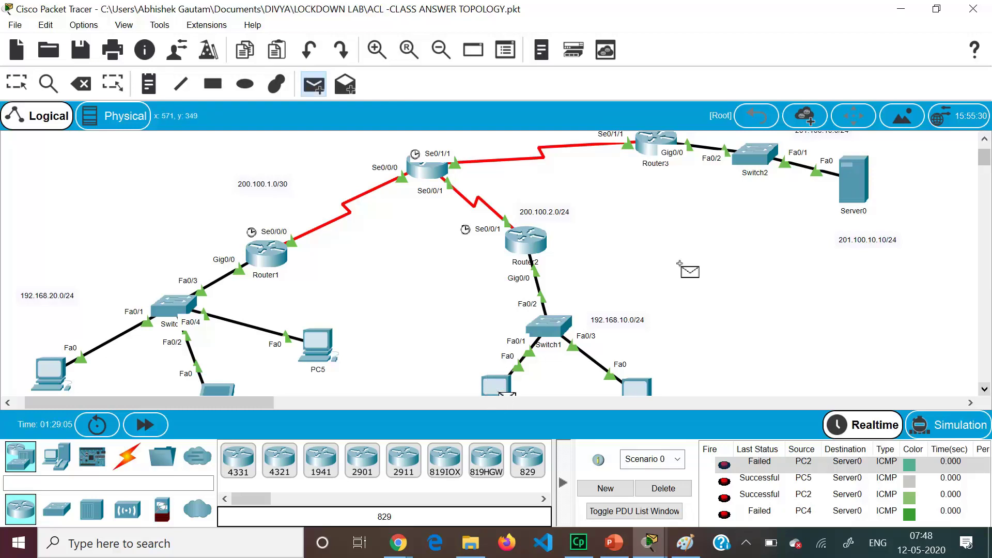
left_click(847, 182)
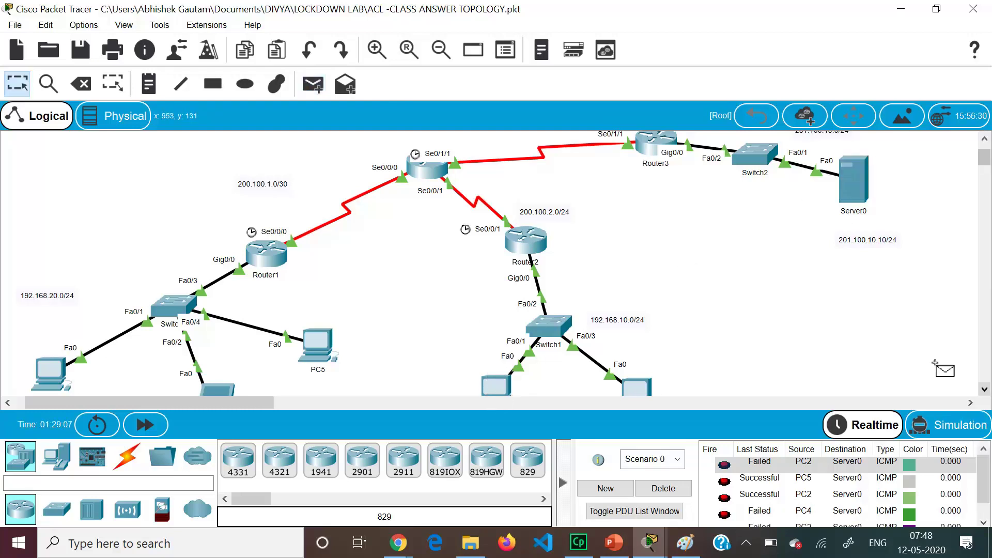
Review the ping results in the PDU list, then delete them all.
left_click(982, 479)
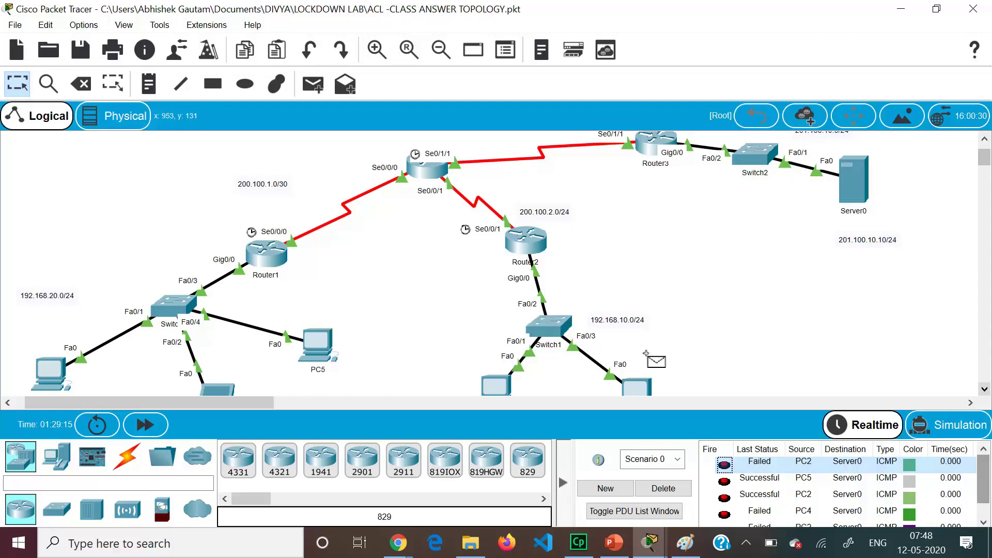
left_click(715, 246)
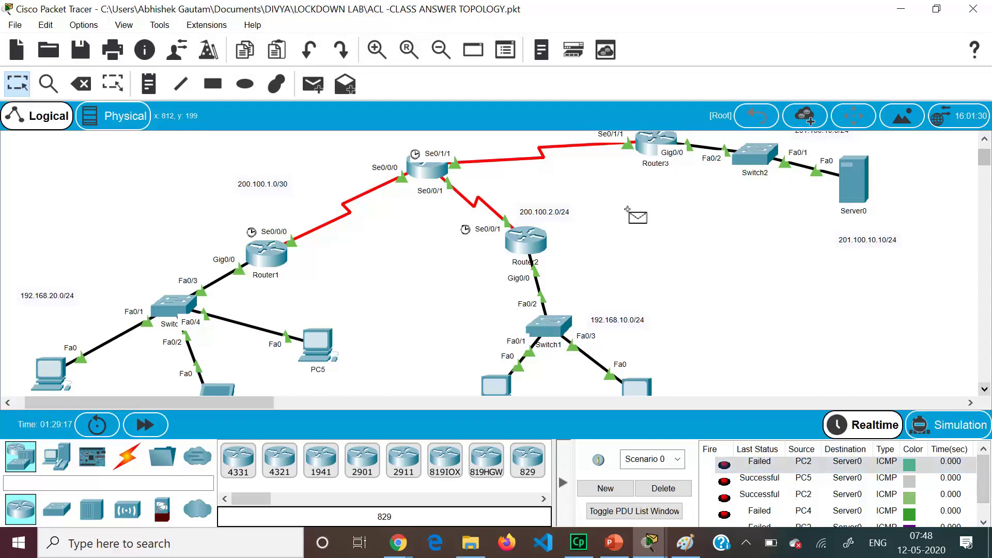
left_click(668, 487)
left_click(675, 244)
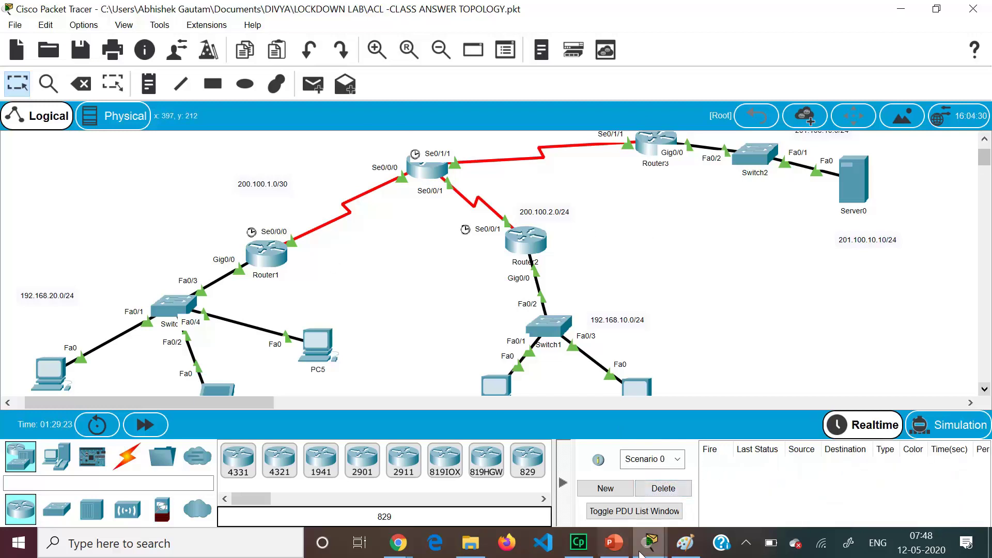
Check slide 4's named-ACL name 'ACCESS GRANT' in PowerPoint, then return to Packet Tracer.
mouse_move(613, 543)
left_click(625, 511)
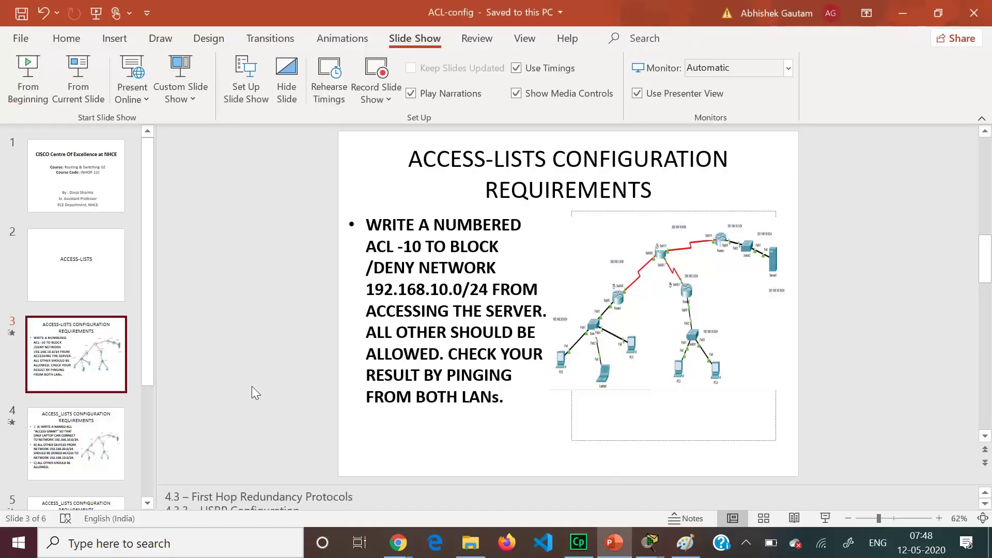
left_click(116, 440)
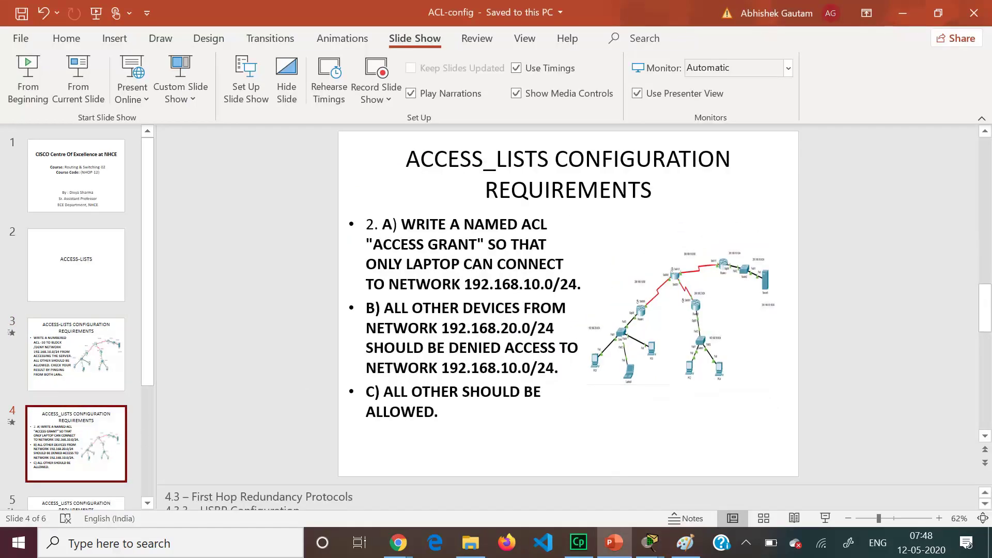
left_click(373, 244)
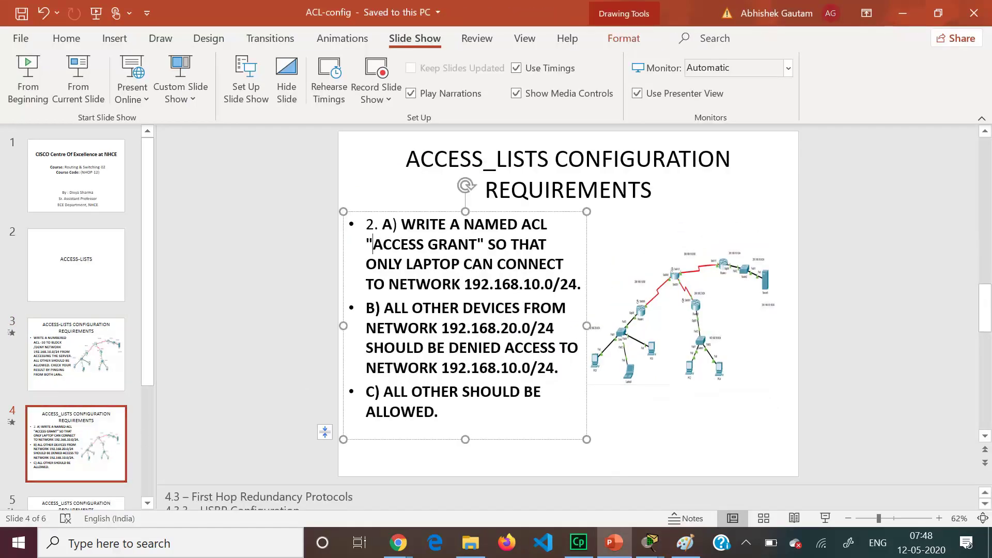
left_click_drag(373, 244, 467, 242)
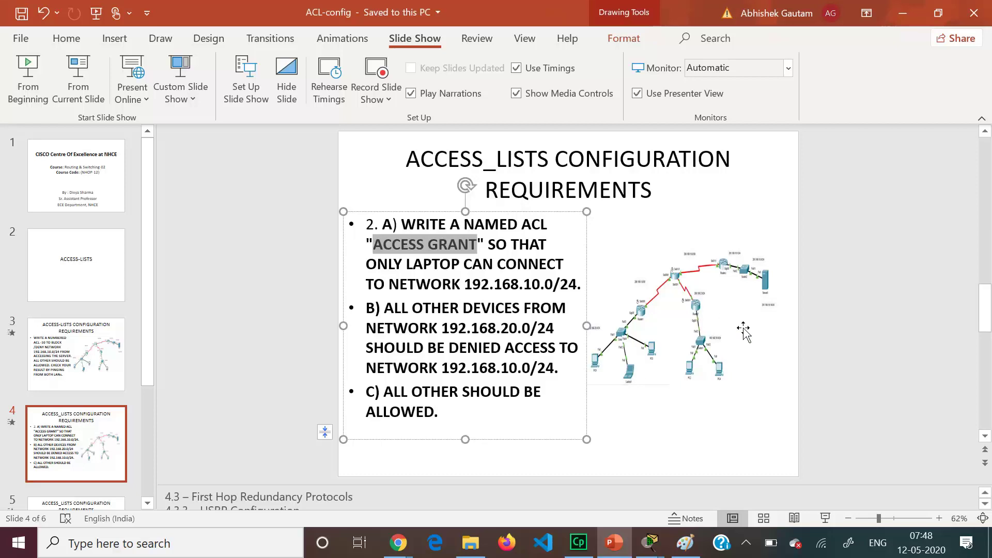
mouse_move(645, 550)
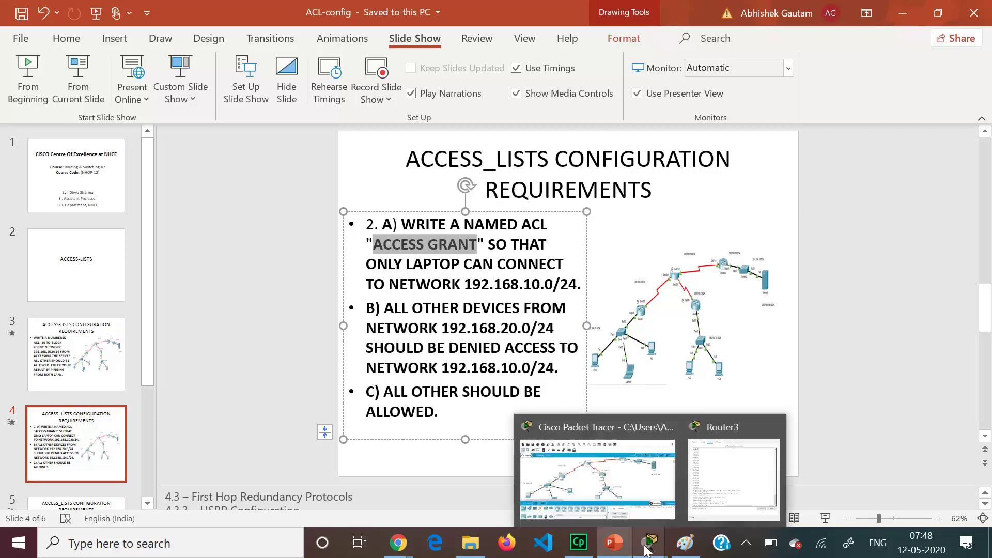
left_click(635, 481)
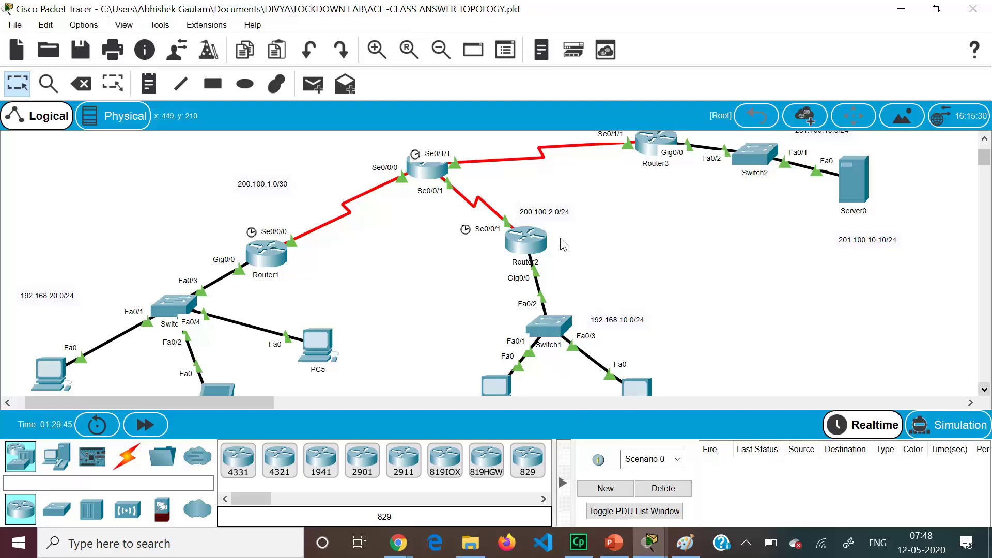
On Router2, enter conf t and create ip access-list standard ACCESS-GRANT.
left_click(522, 237)
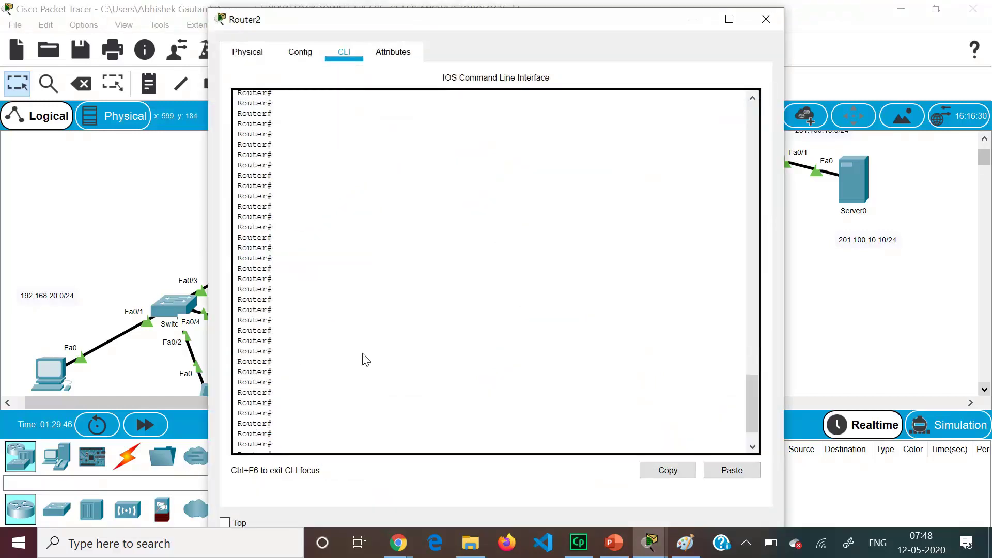
type("c")
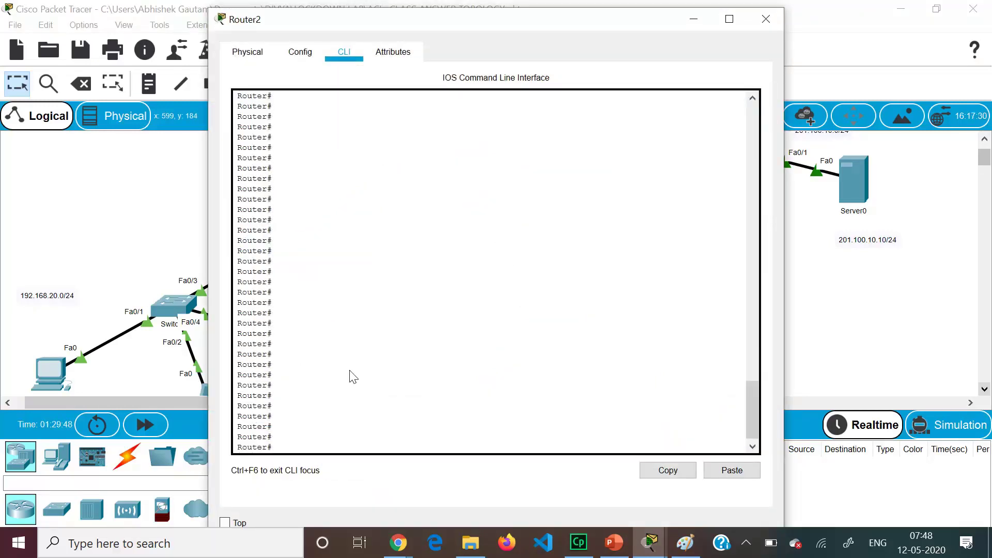
type("onf t")
key("Return")
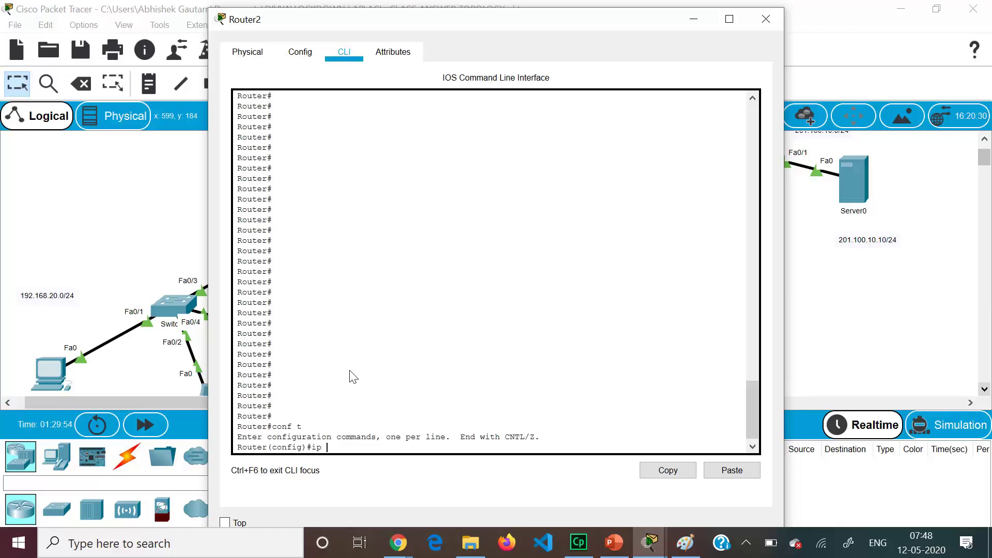
type("ip a")
key("Tab")
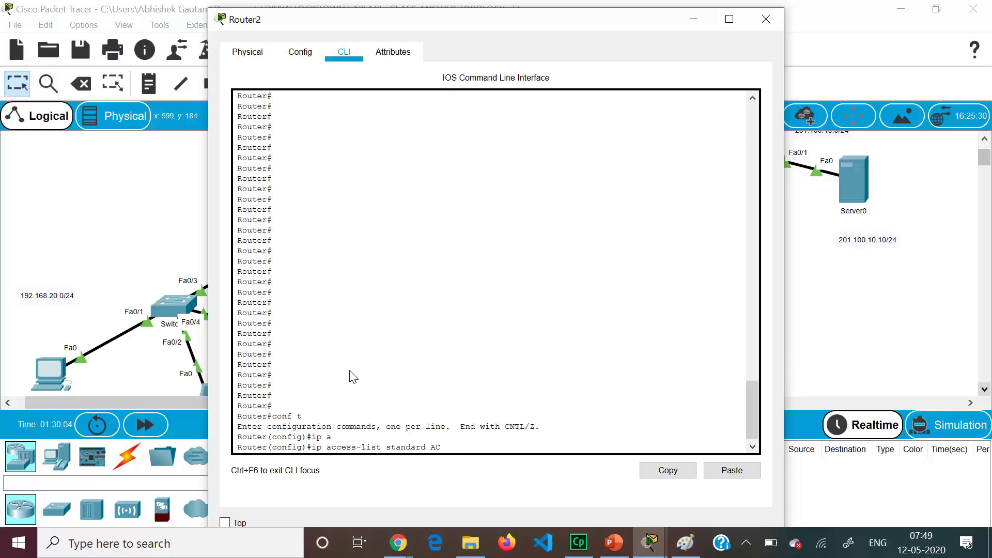
type("CESS-GRANT")
key("Return")
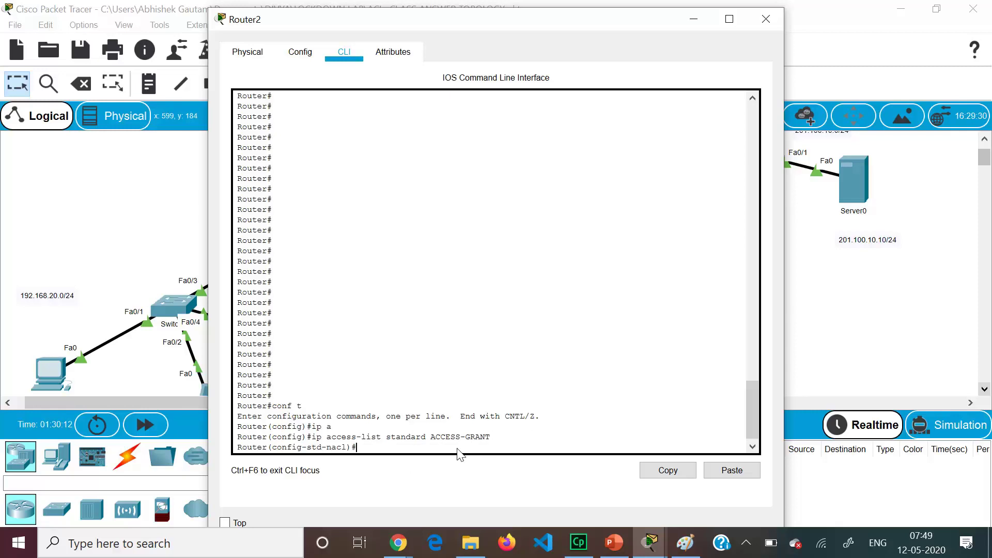
left_click(137, 277)
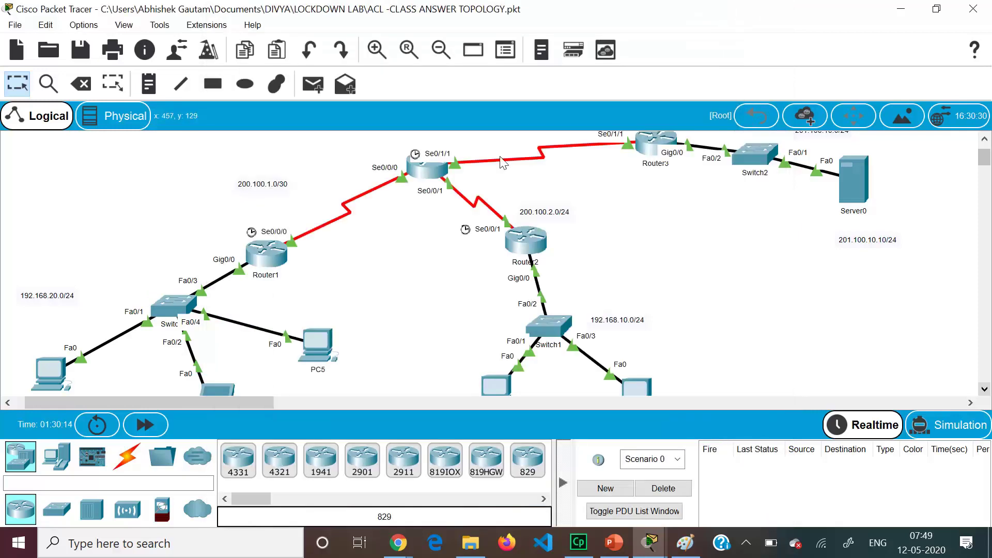
Briefly review the Router3 and Router2 command-line windows.
left_click(653, 149)
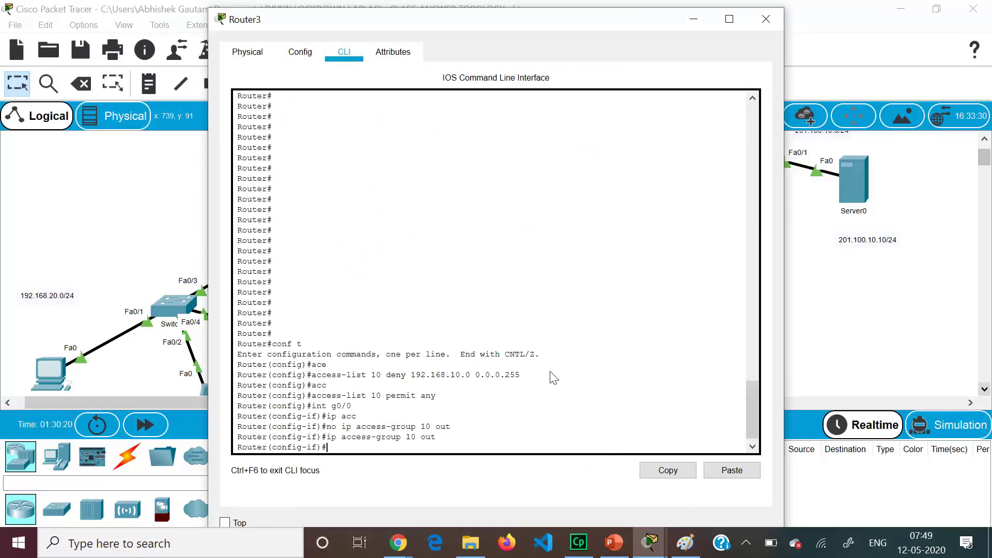
left_click(49, 187)
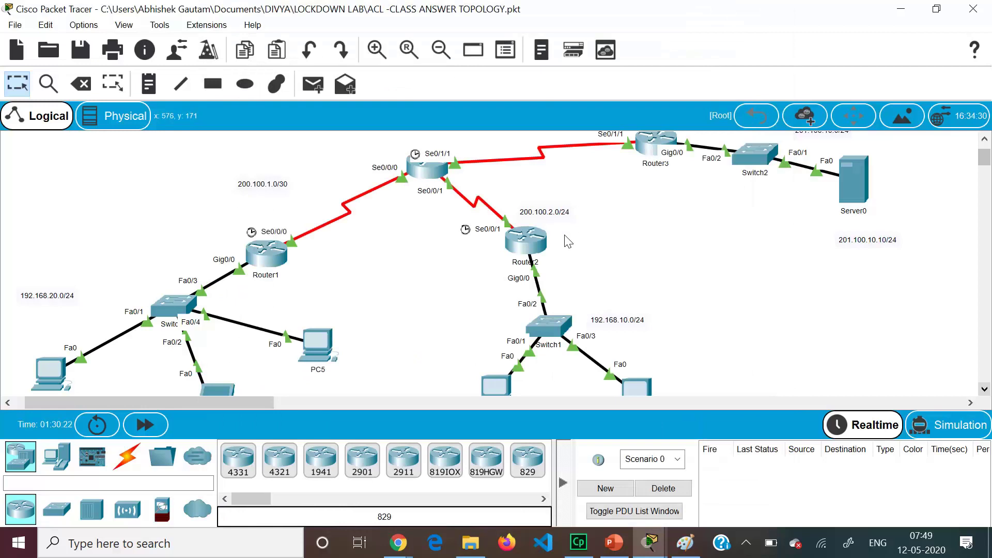
left_click(534, 241)
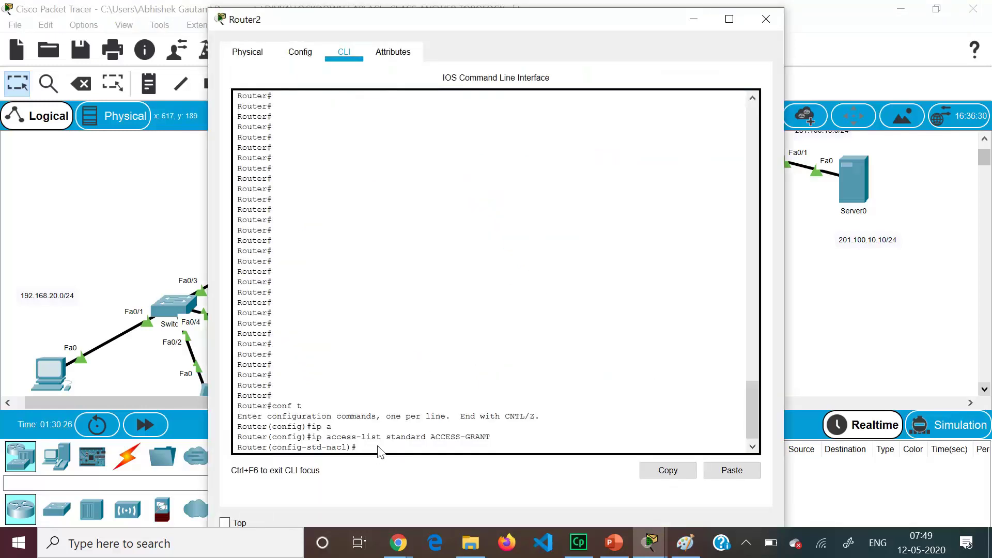
left_click(124, 279)
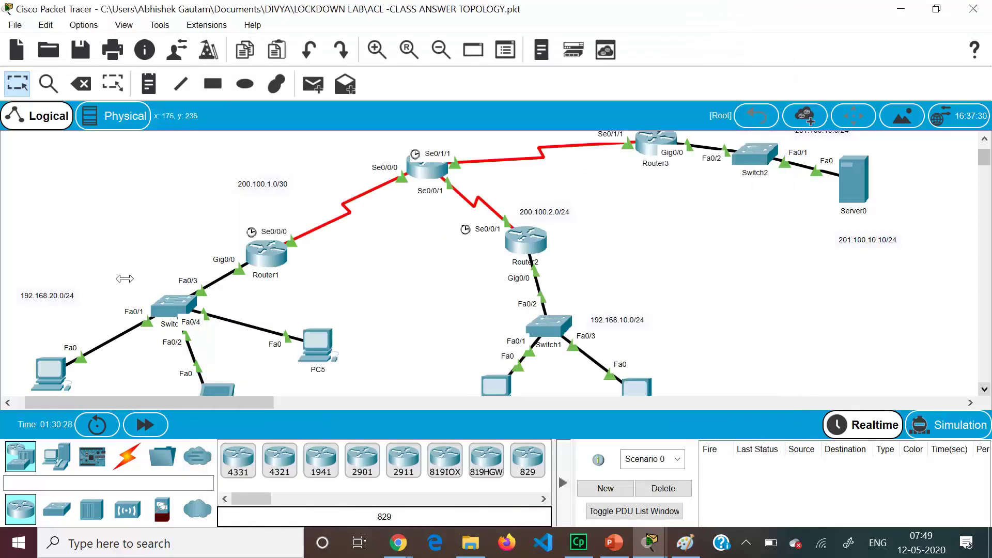
Check Laptop0's IP configuration: 192.168.20.5 with gateway 192.168.20.1.
left_click(217, 390)
left_click(293, 161)
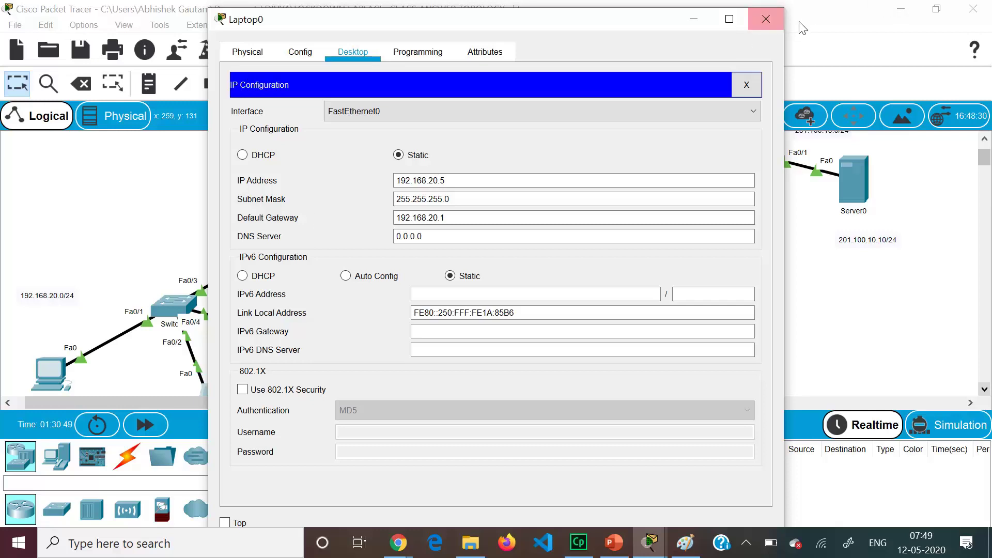
left_click(777, 27)
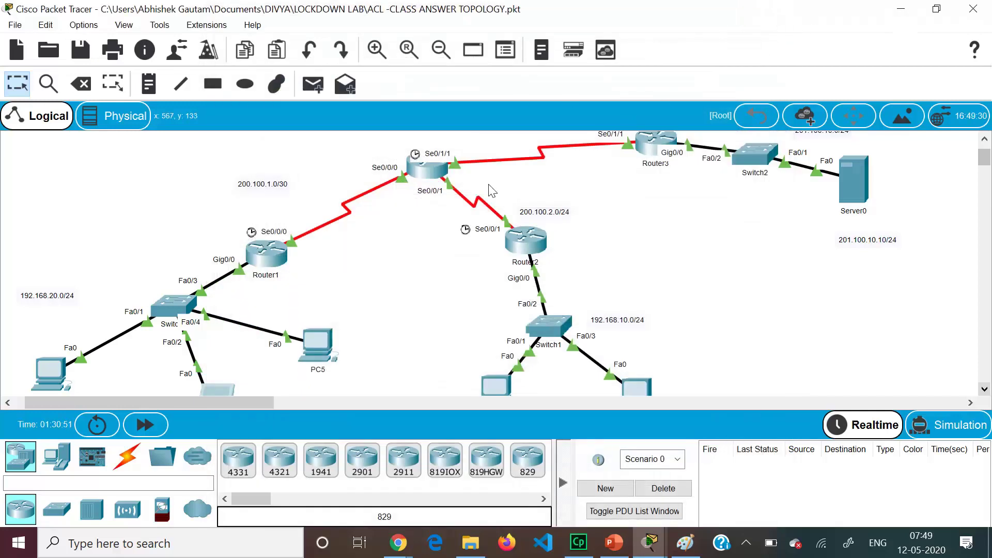
Send simple PDU pings from PC5 and Laptop0 to PC2, then bring up Router2's CLI.
left_click(321, 92)
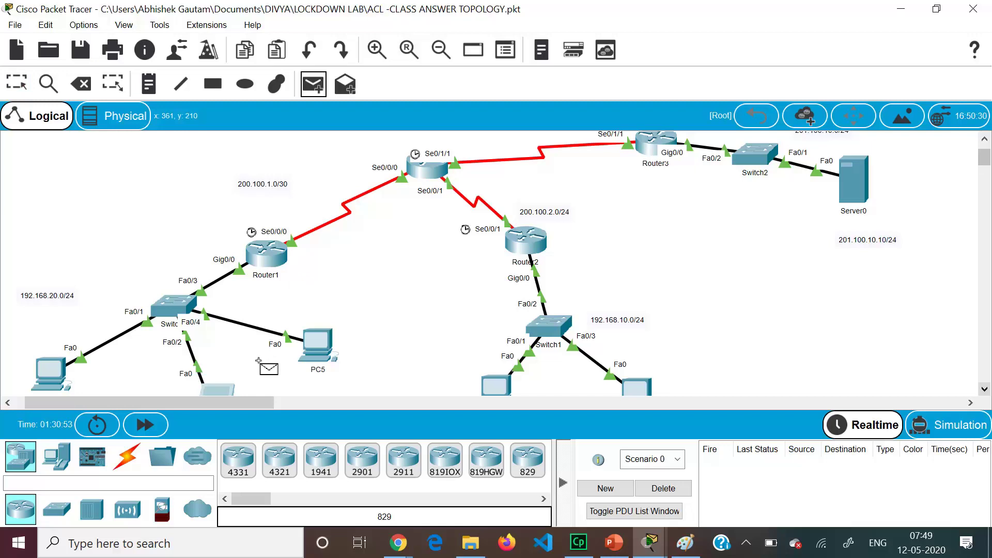
left_click(312, 345)
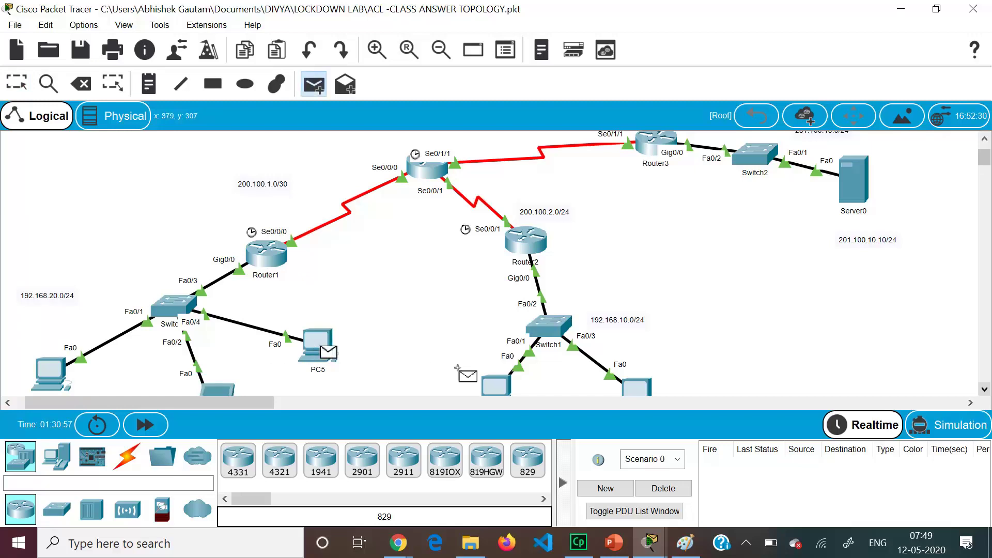
left_click(488, 383)
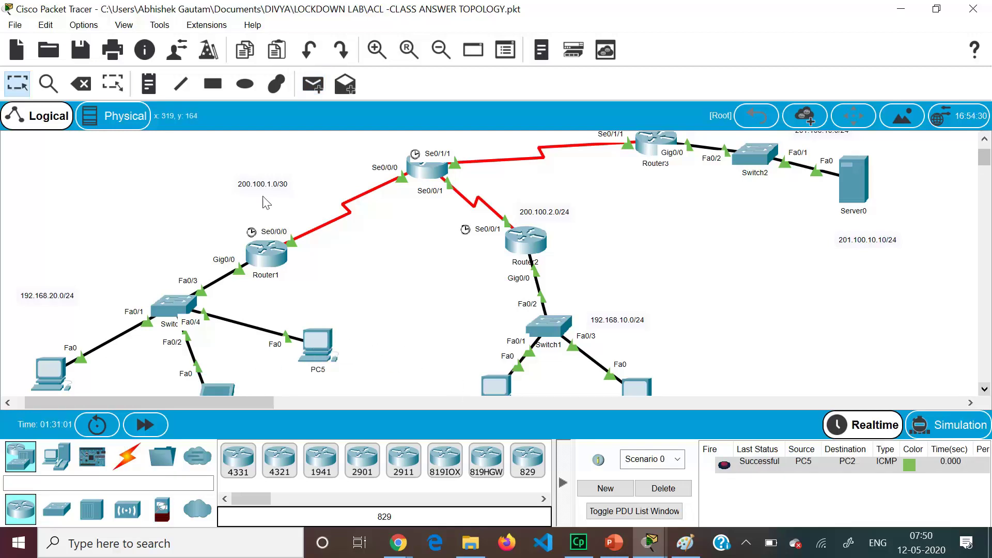
left_click(313, 83)
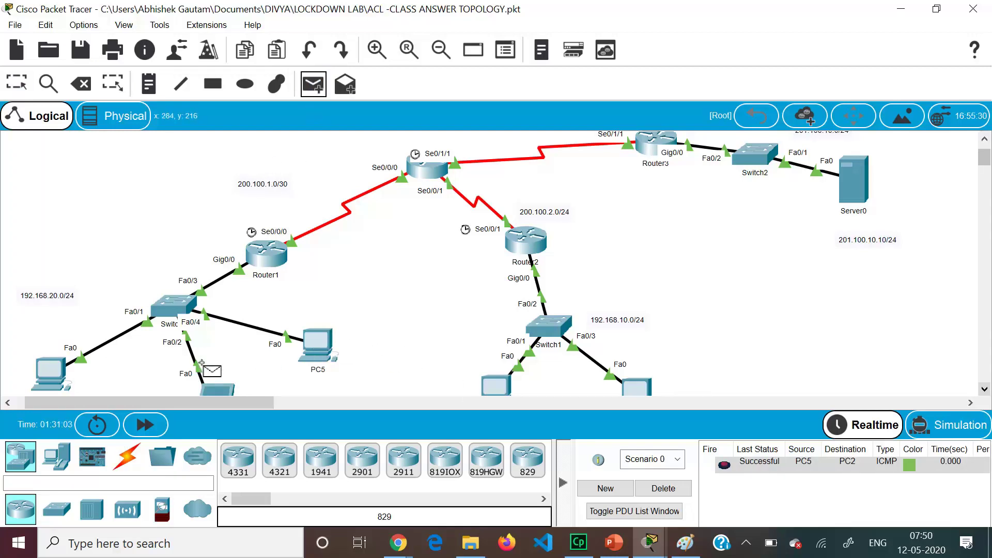
left_click(479, 382)
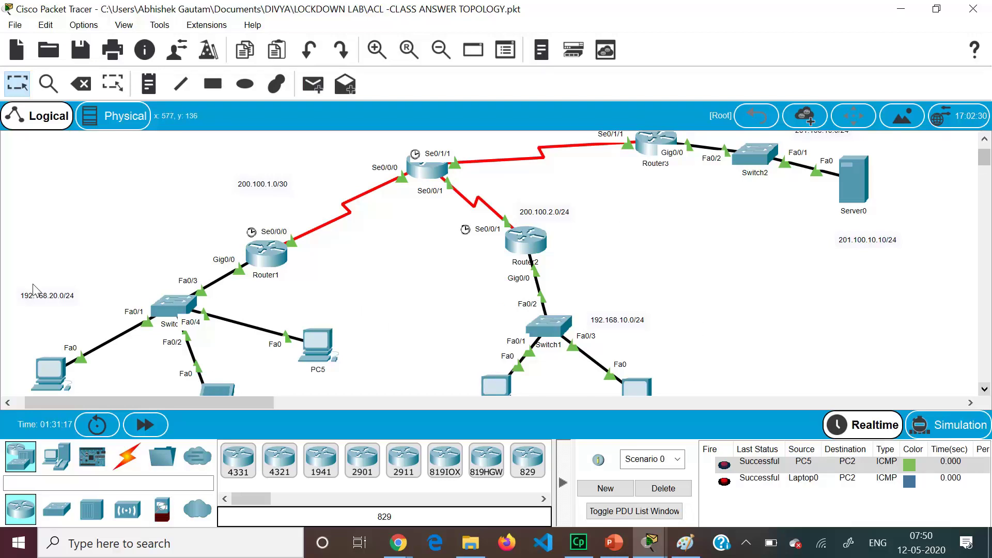
left_click(527, 243)
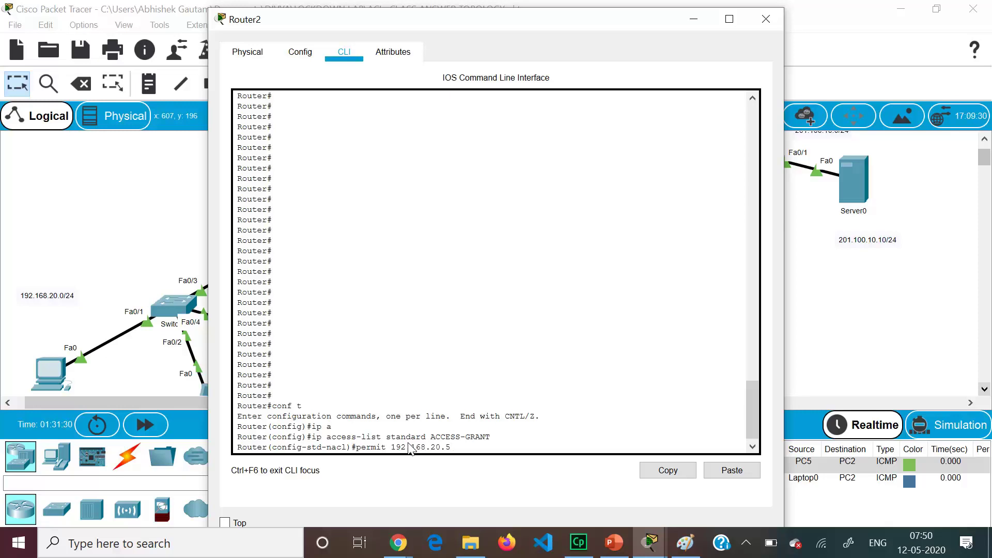
Add the rule permit host 192.168.20.5 to ACCESS-GRANT.
type(".")
type("0")
key("BackSpace")
key("BackSpace")
key("BackSpace")
key("BackSpace")
key("BackSpace")
key("BackSpace")
key("BackSpace")
key("BackSpace")
key("BackSpace")
key("BackSpace")
key("BackSpace")
key("BackSpace")
key("BackSpace")
key("BackSpace")
key("BackSpace")
key("BackSpace")
key("BackSpace")
key("BackSpace")
key("BackSpace")
type("host 192.168.20")
key("Return")
Add the rule deny 192.168.20.0 0.0.0.255 and return to the topology.
type("deny 192.16")
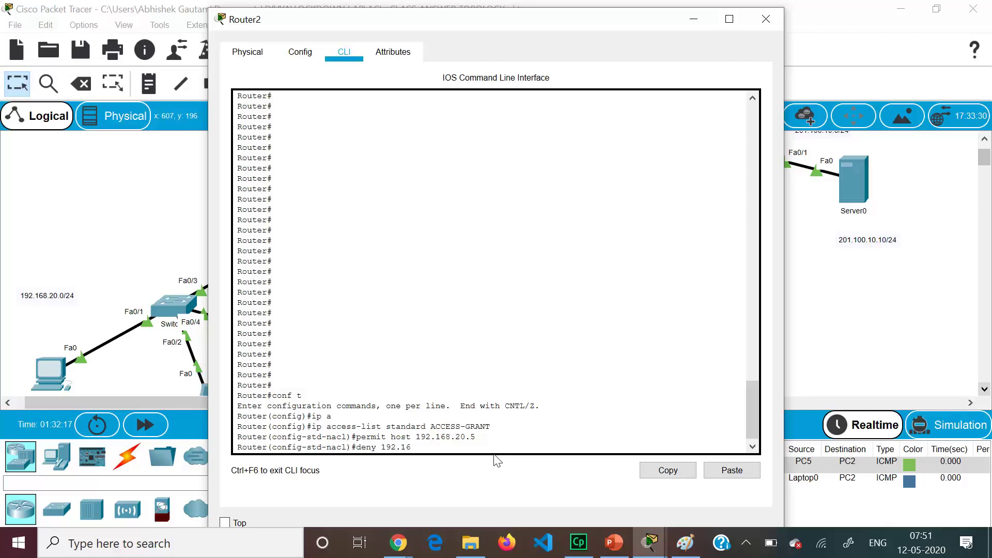
type("8.20.0 0.0.0.255")
key("Return")
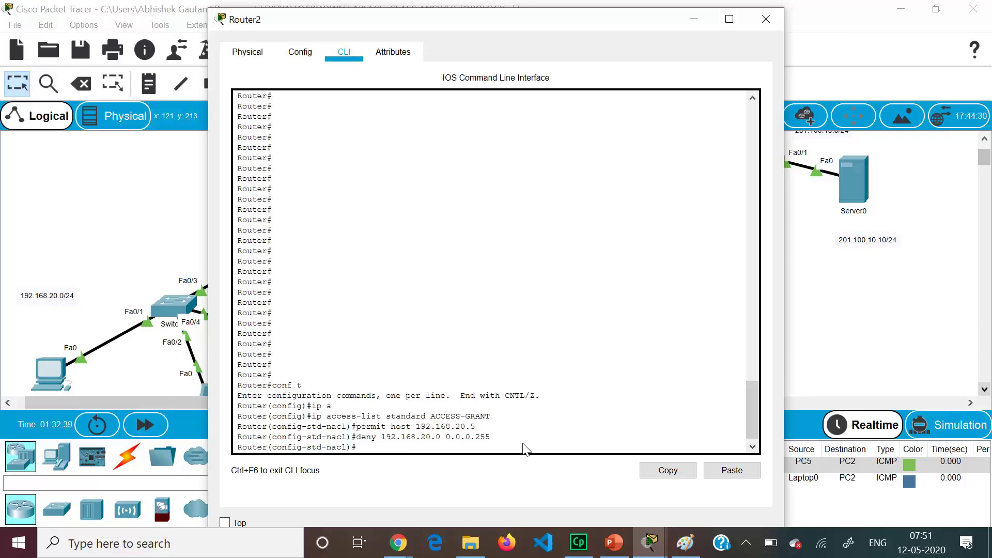
left_click(89, 197)
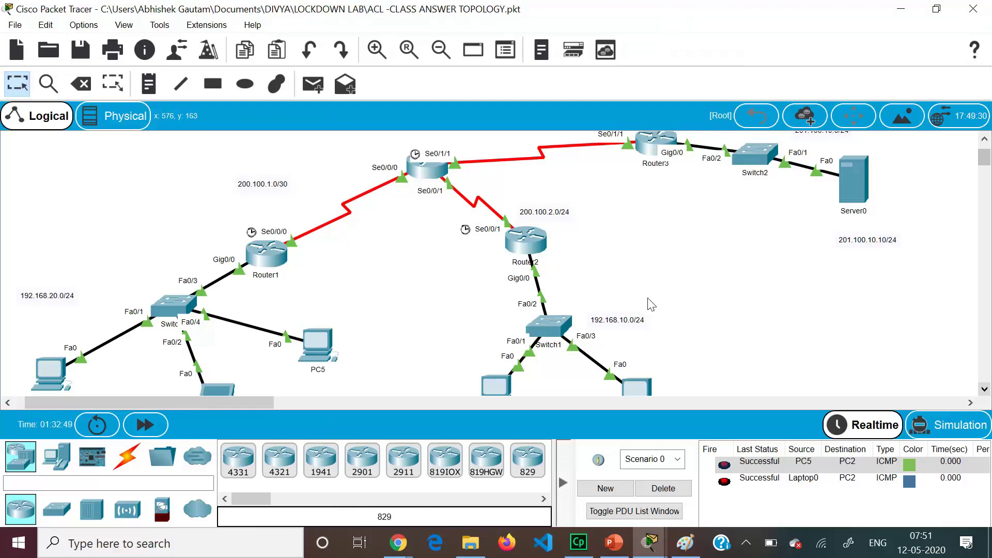
Add a permit any rule to ACCESS-GRANT and leave access-list mode.
left_click(535, 253)
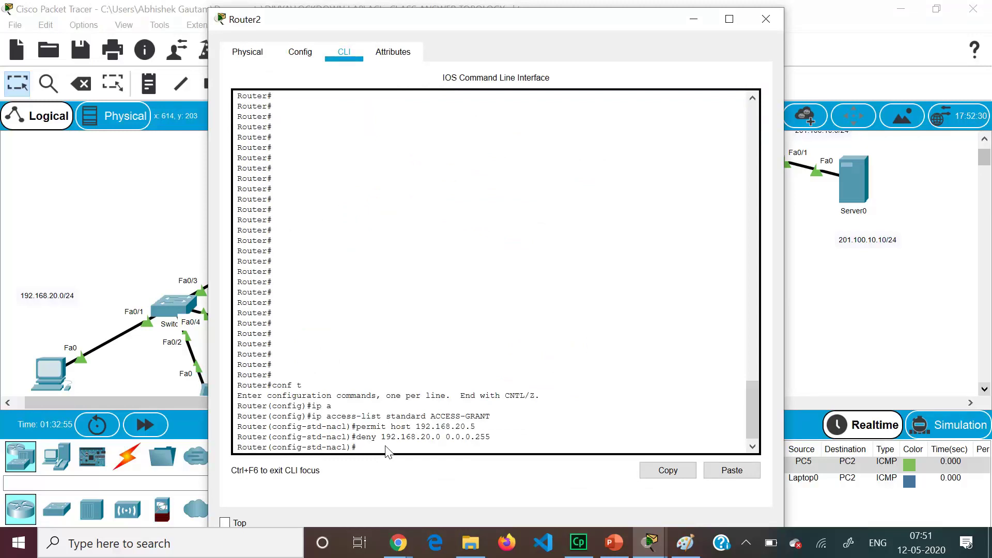
type("permit any")
key("Return")
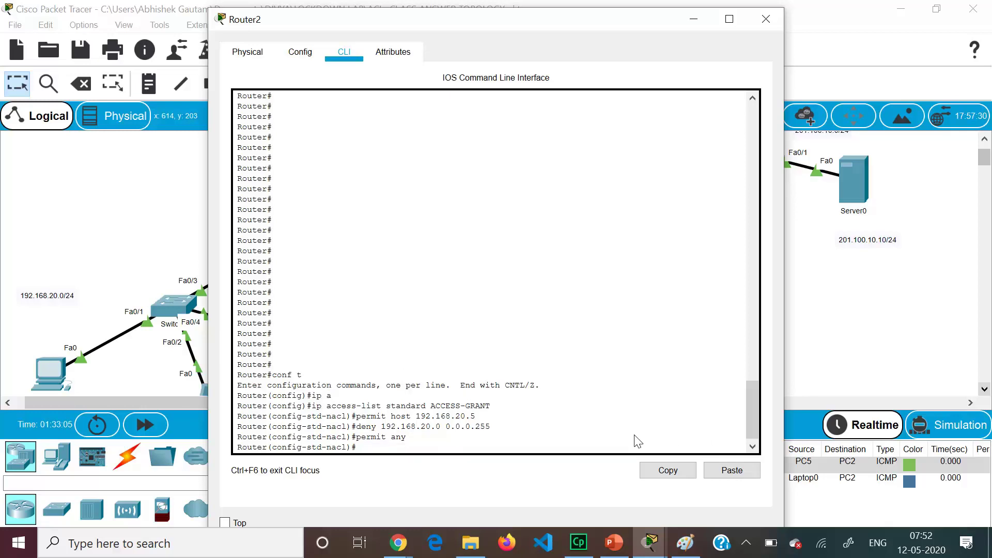
type("exit")
key("Return")
Apply ACCESS-GRANT outbound on interface G0/0 with ip access-group ACCESS-GRANT out.
type("in")
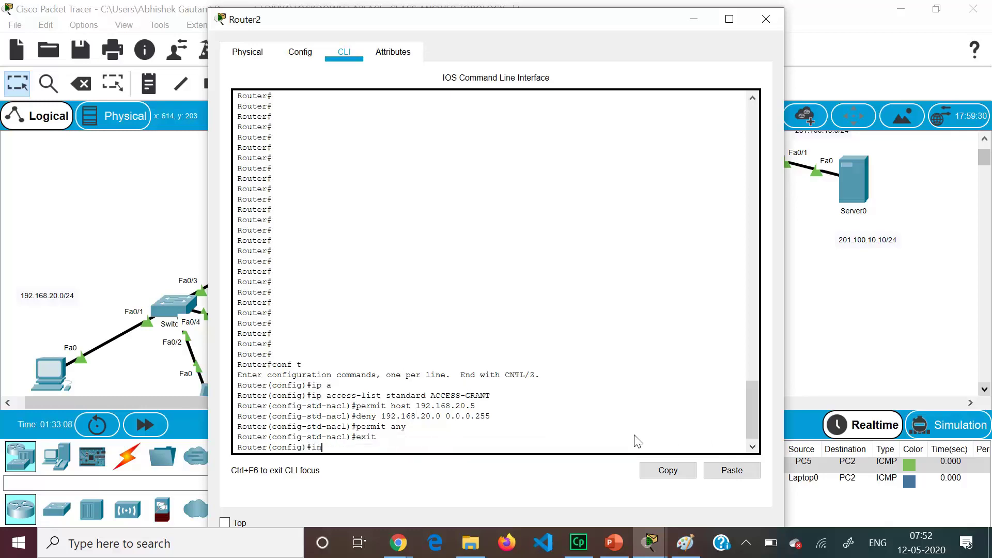
type("t g0/0")
key("Return")
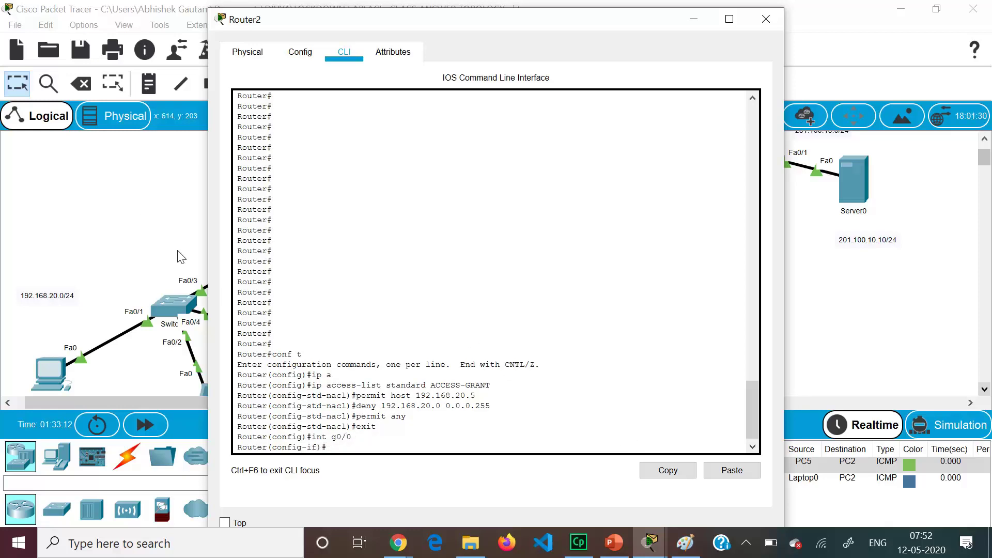
left_click(178, 251)
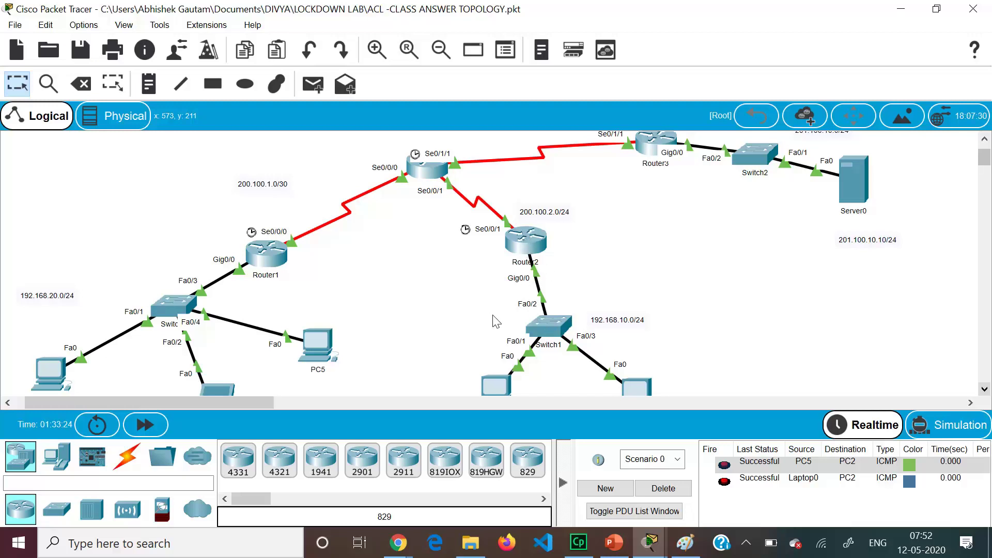
left_click(526, 239)
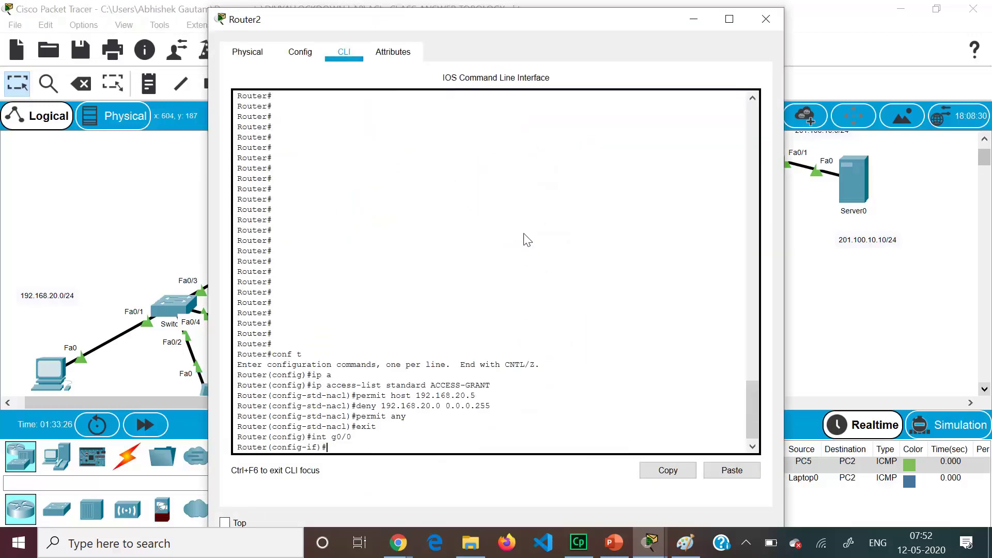
type("ac")
key("Tab")
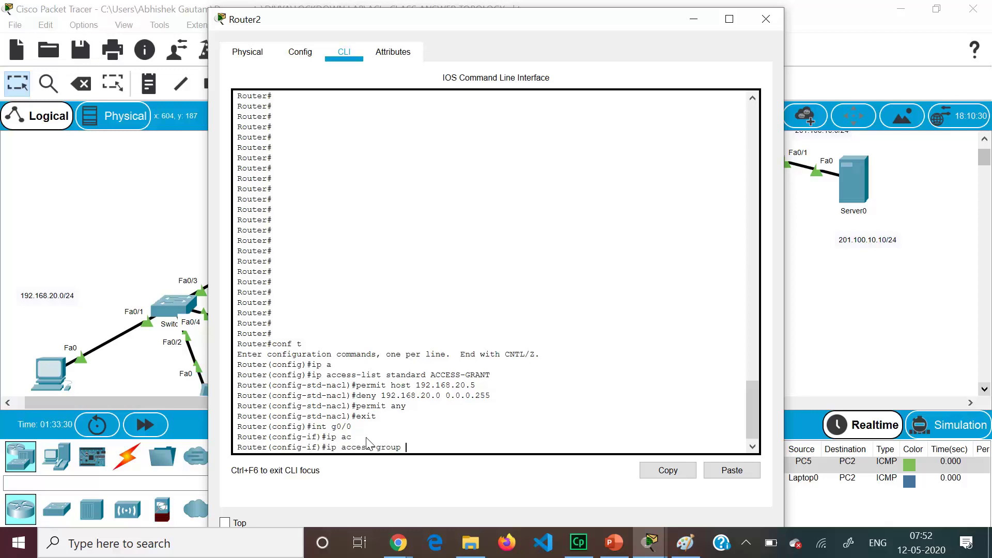
type("ACCESS-GRANT out")
key("Return")
left_click(100, 199)
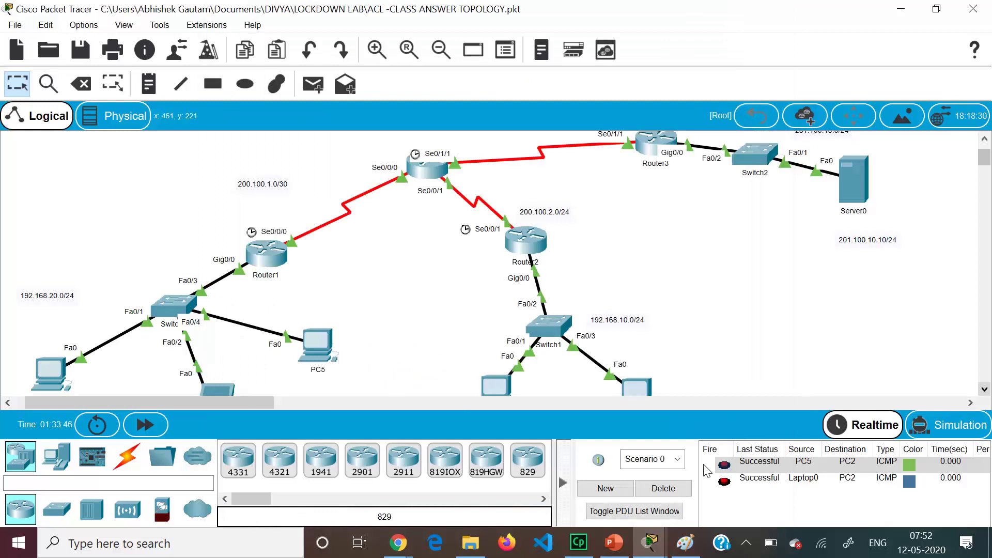
Send simple PDU pings from PC5 and Laptop0 to PC2.
left_click(313, 84)
left_click(311, 335)
left_click(486, 382)
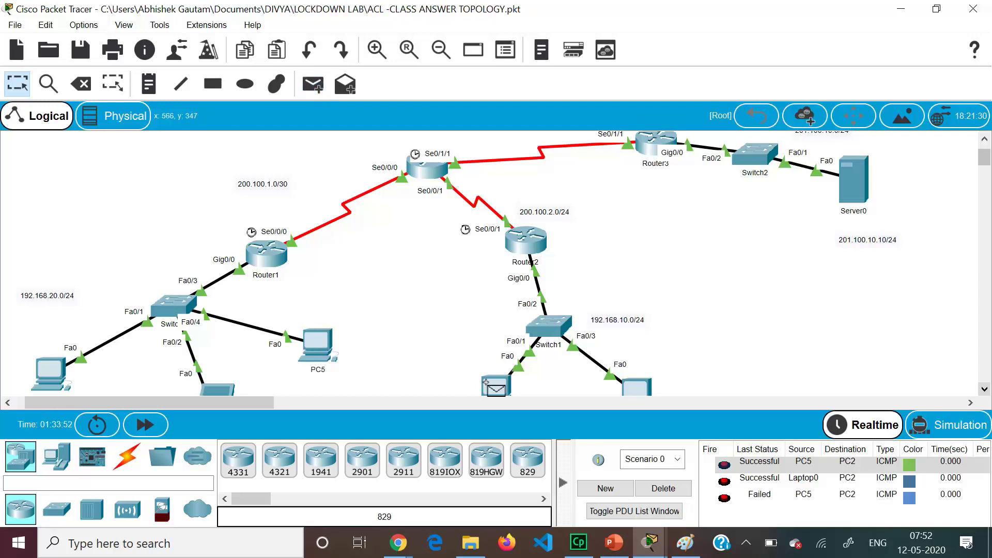
left_click(313, 84)
left_click(315, 92)
left_click(209, 385)
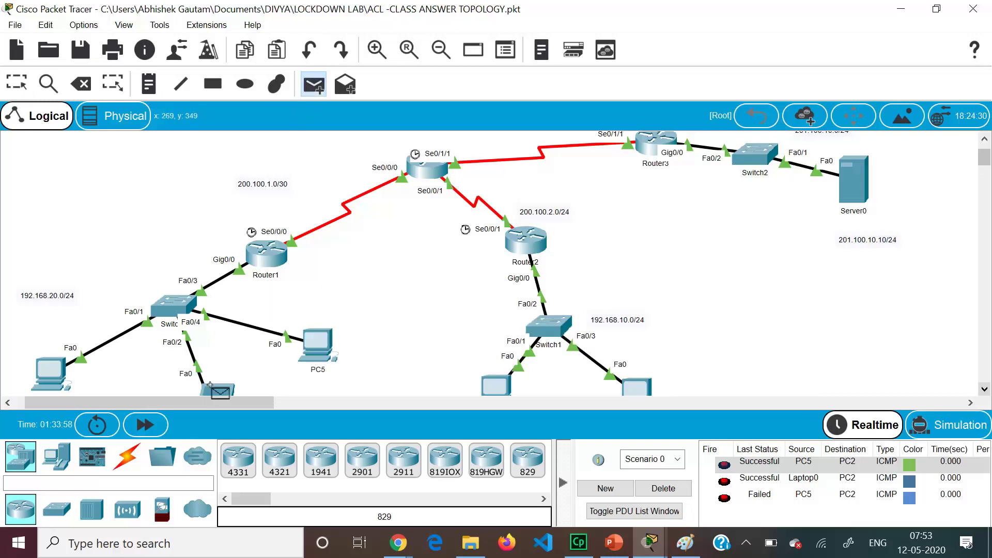
left_click(505, 383)
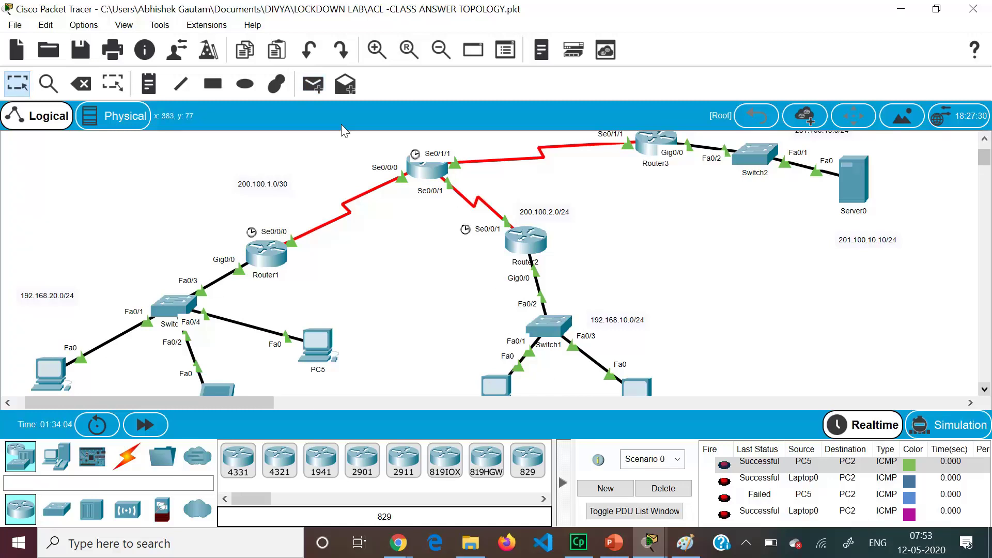
Clear the PDU list and send a ping from PC0 to PC2, which fails.
left_click(653, 487)
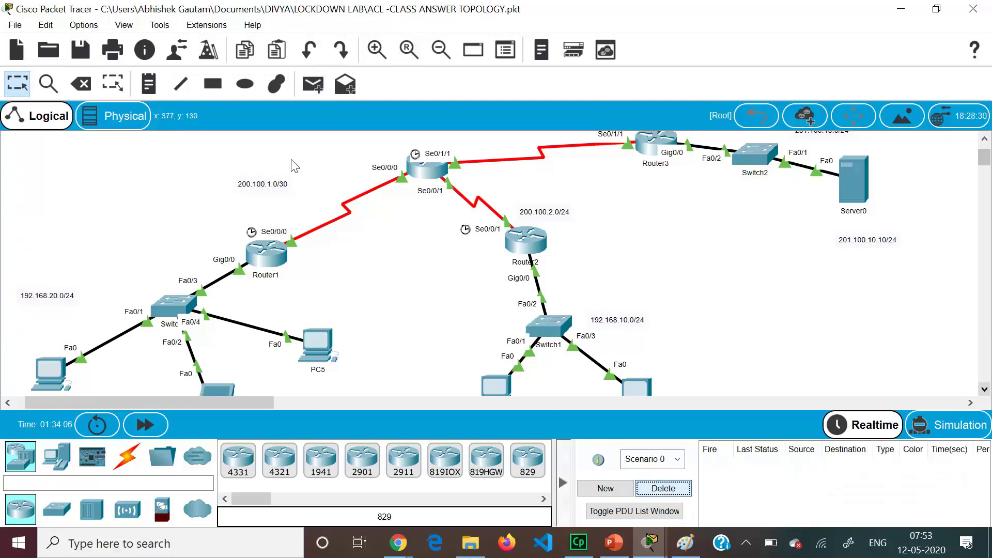
left_click(312, 84)
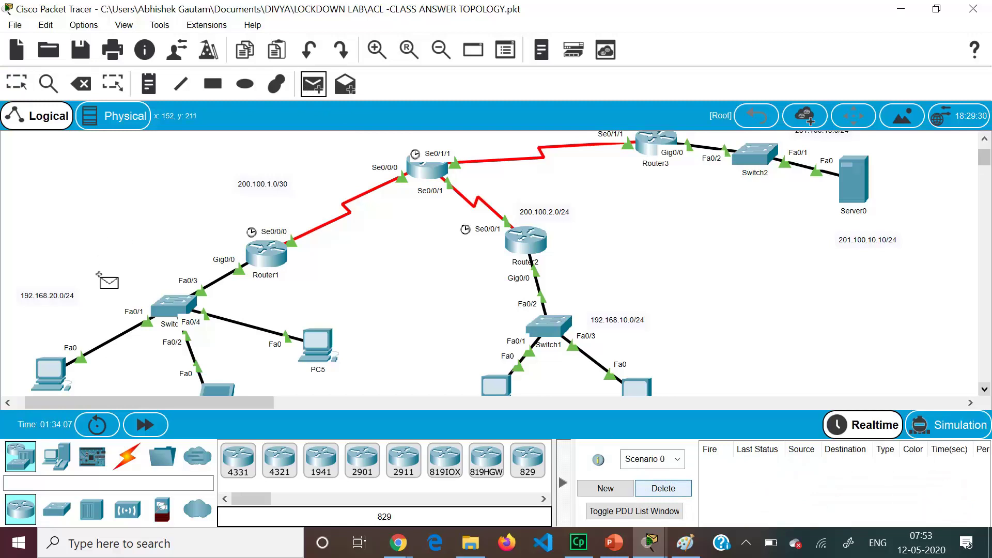
left_click(54, 371)
left_click(493, 383)
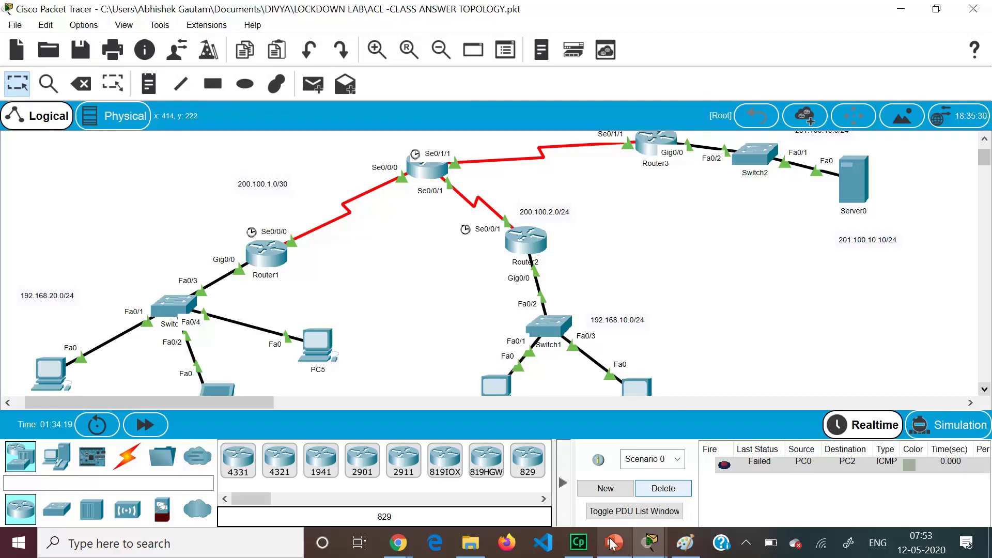
Show slide 5 of the ACL deck and select the 5 in access-list 5.
mouse_move(613, 542)
left_click(602, 482)
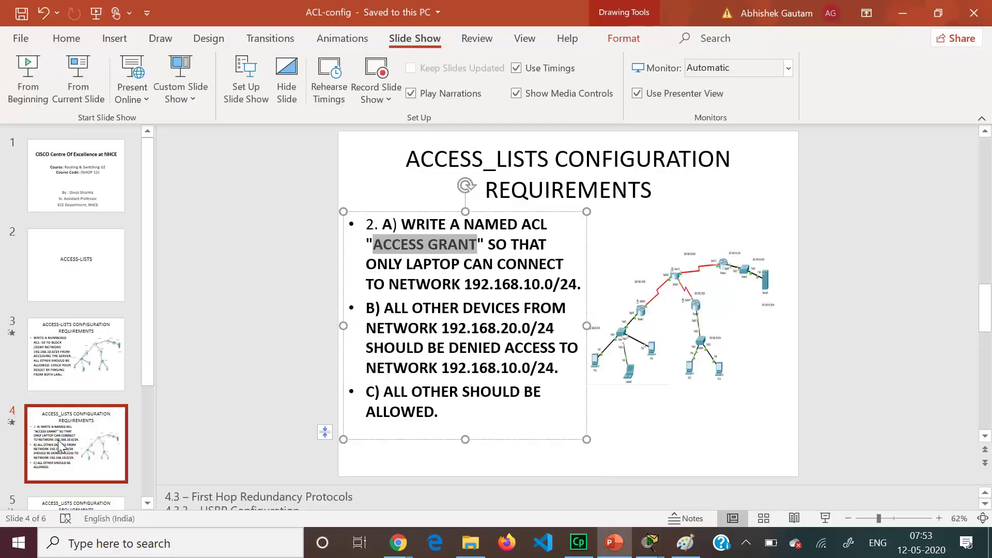
key("Down")
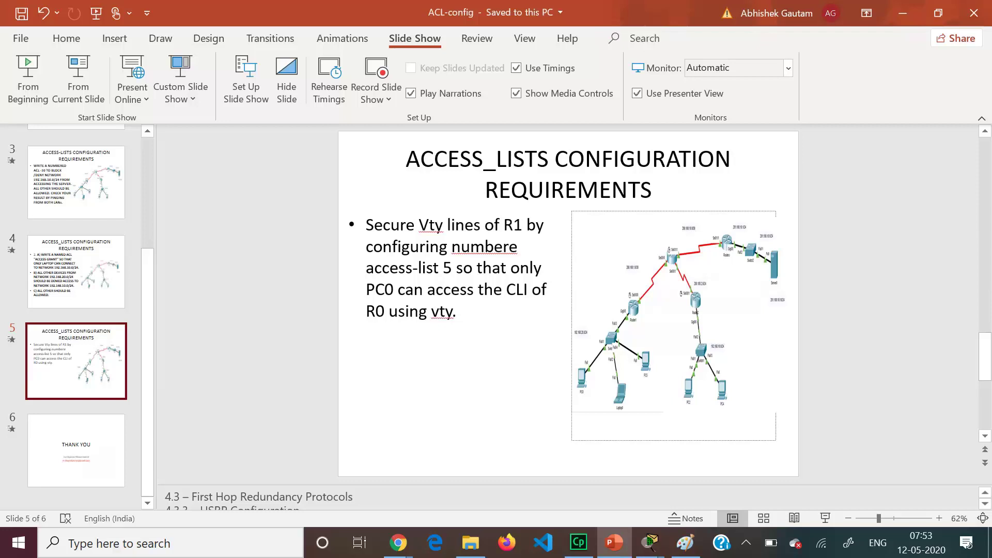
double_click(448, 267)
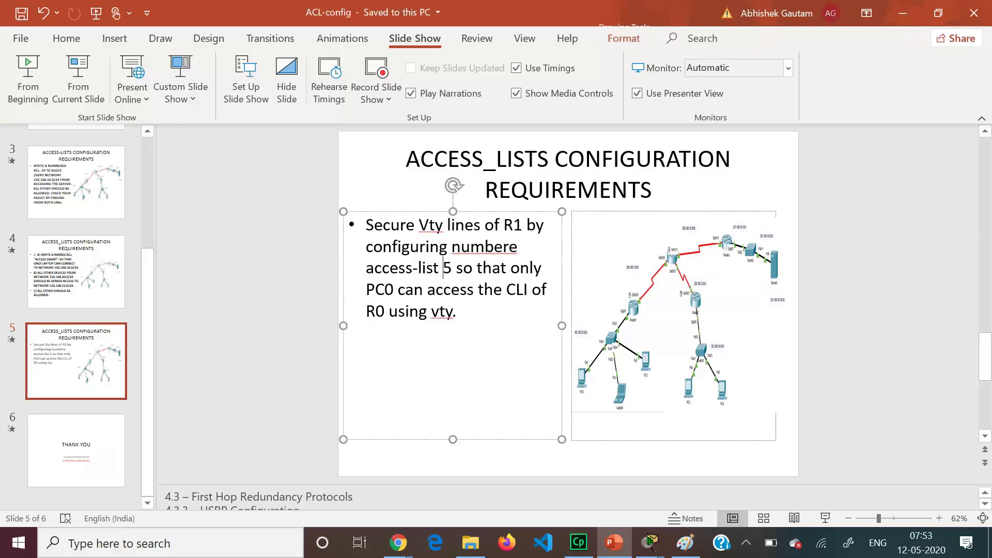
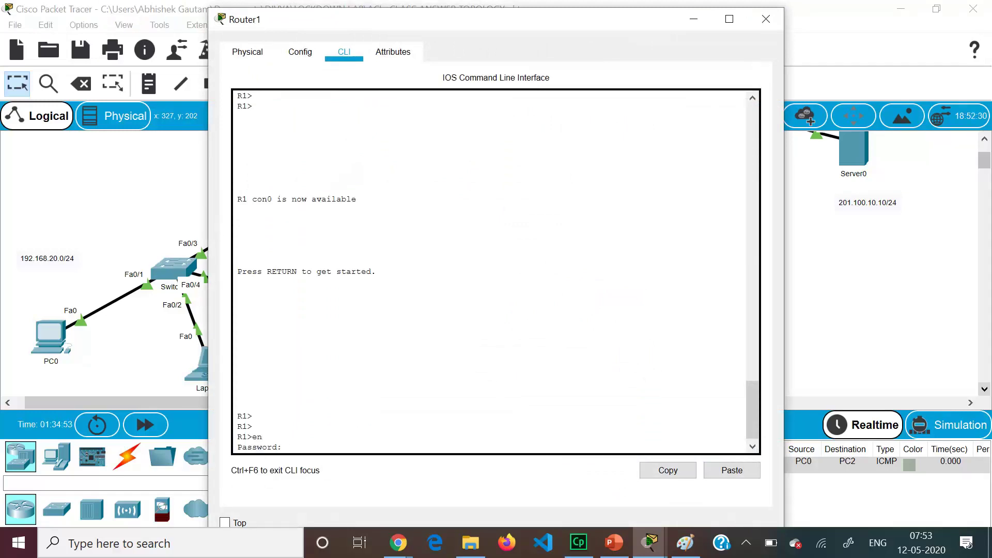
Enter privileged mode and rename Router1 to R1 with 'hostname R1' in global configuration.
key("Return")
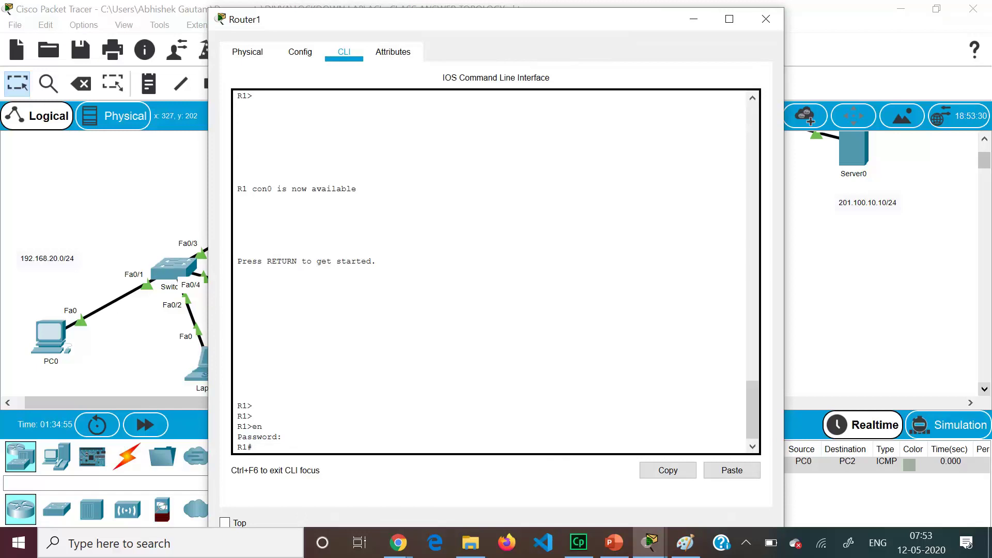
type("conf t")
key("Return")
type("hos")
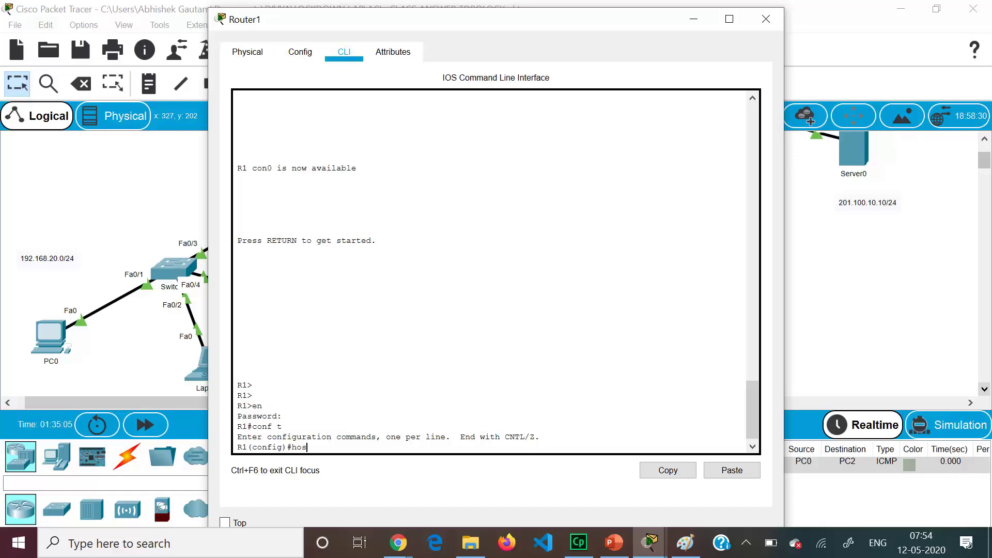
type("tname R1")
key("Return")
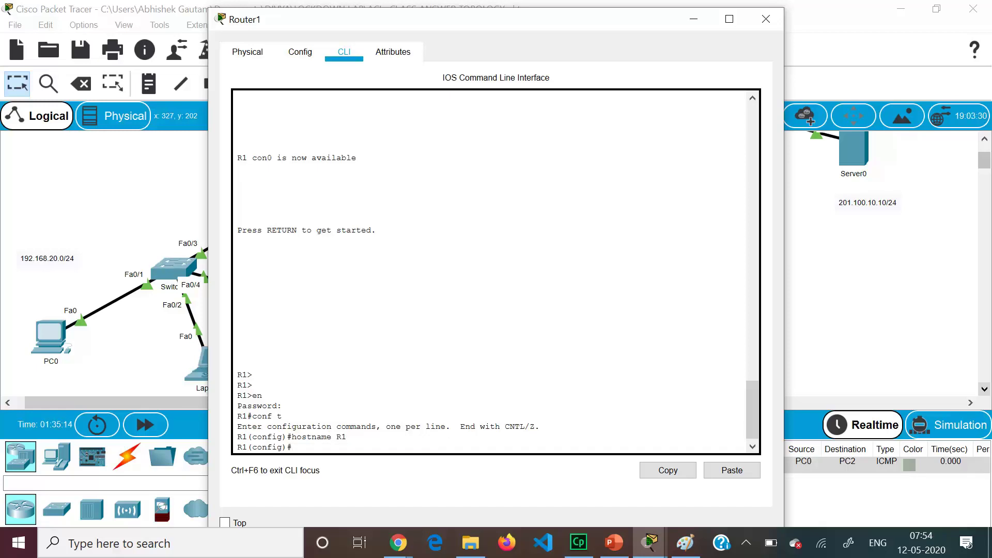
Return to the privileged prompt, show the running configuration with 'sh run', and close the window.
key("ctrl+z")
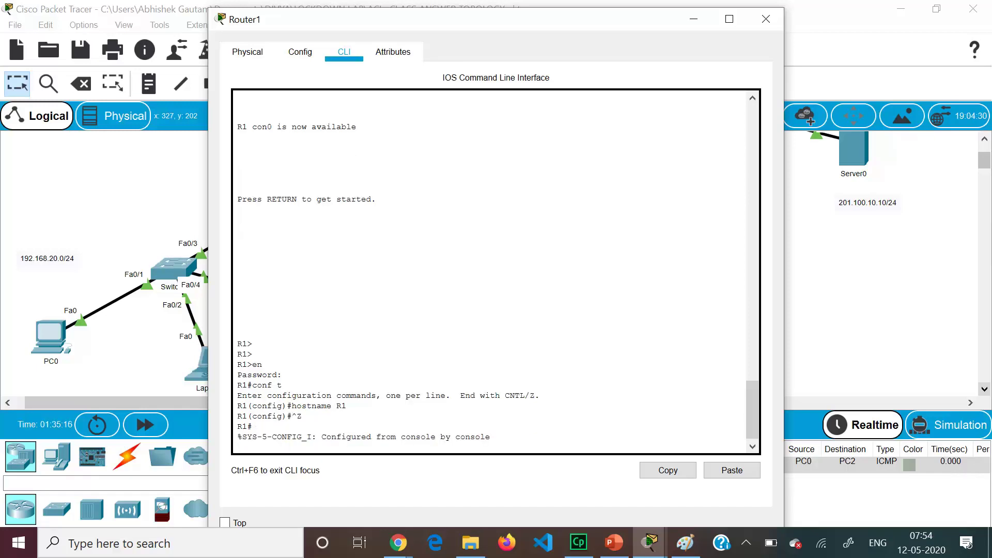
key("Return")
key("Return")
type("sh run")
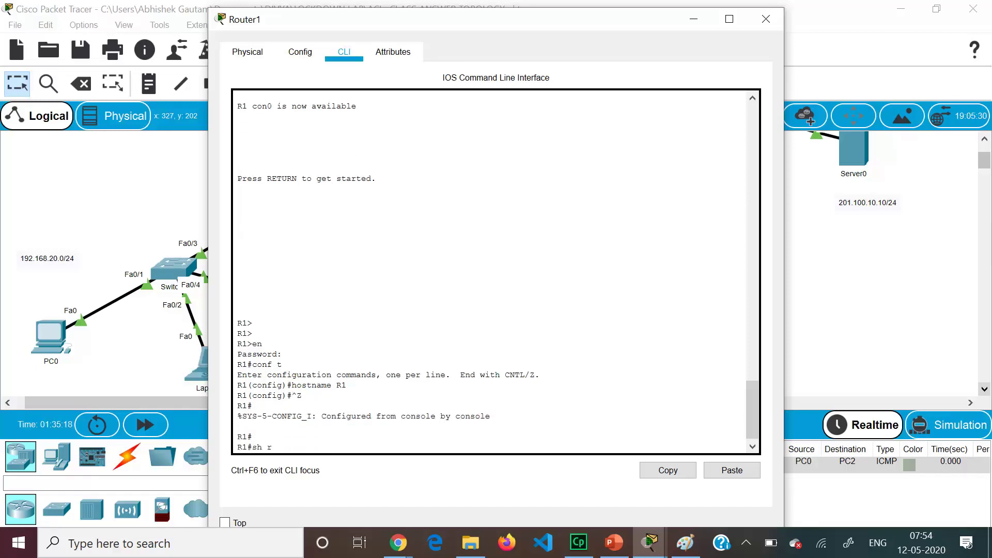
key("Return")
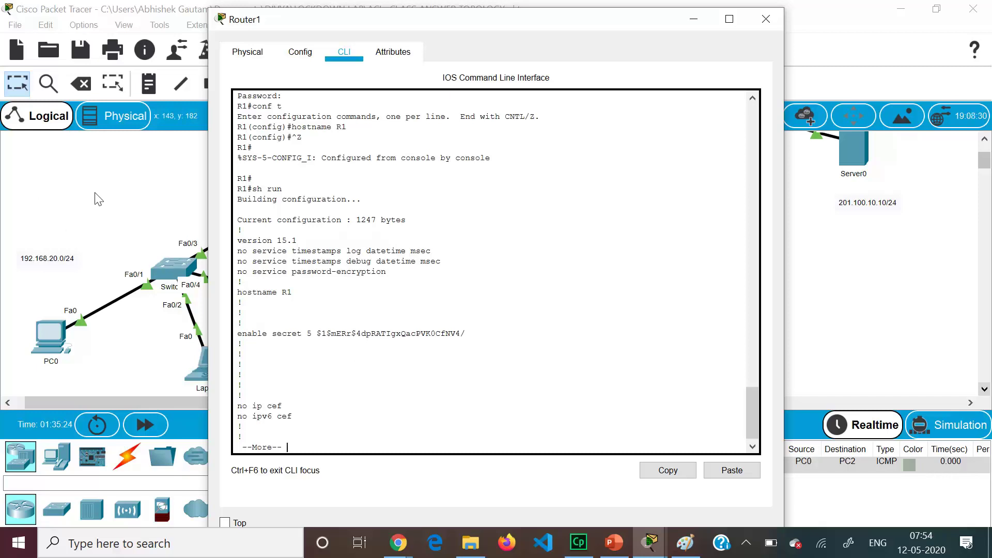
key("alt+F4")
Place a two-line note on the topology listing the enable password and the login username and password.
left_click(149, 84)
left_click(77, 176)
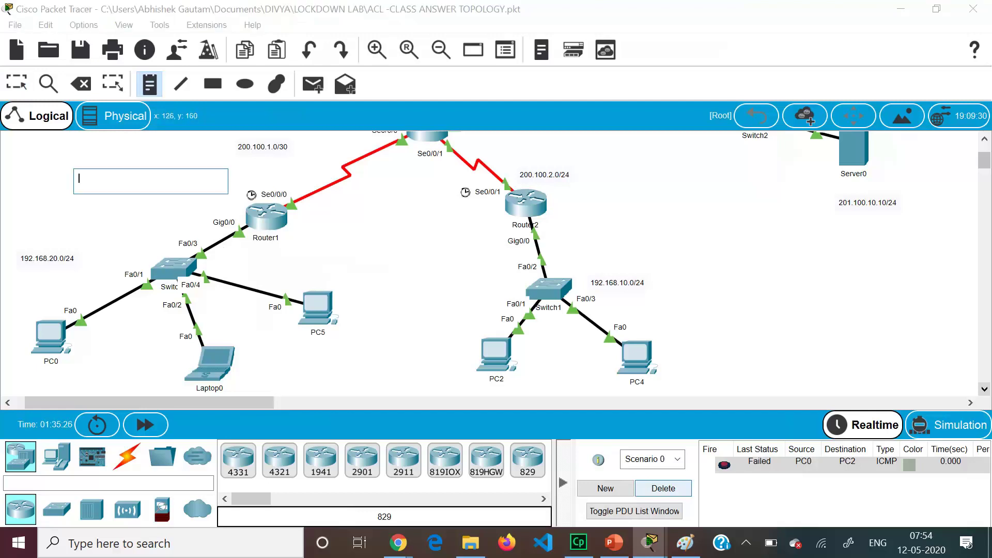
type("en - passw")
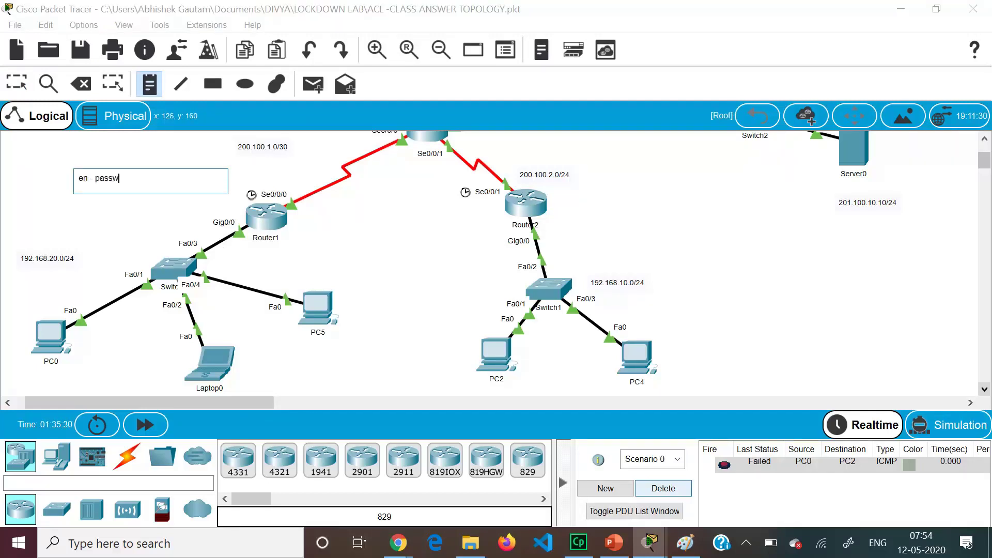
type("ord ")
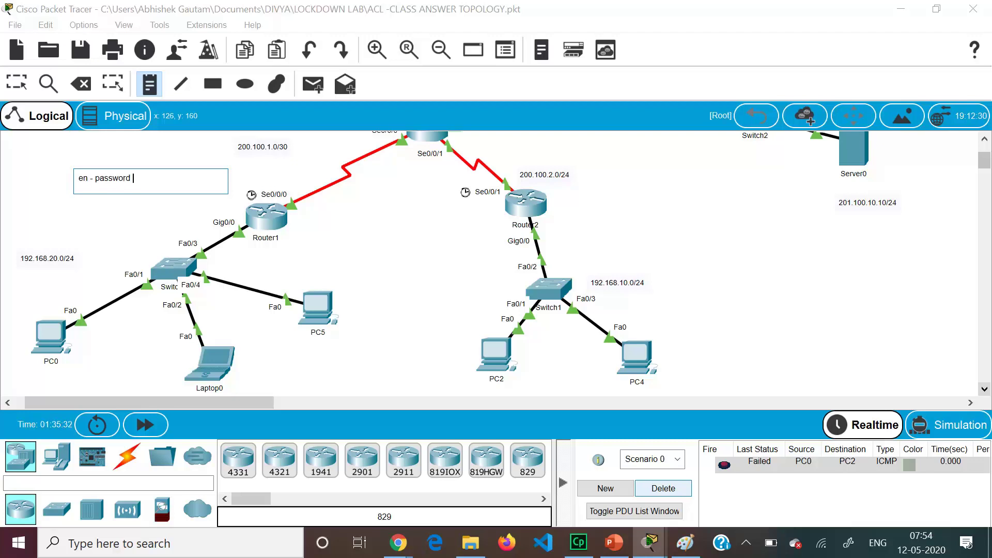
type("1234")
key("Return")
type("usernam")
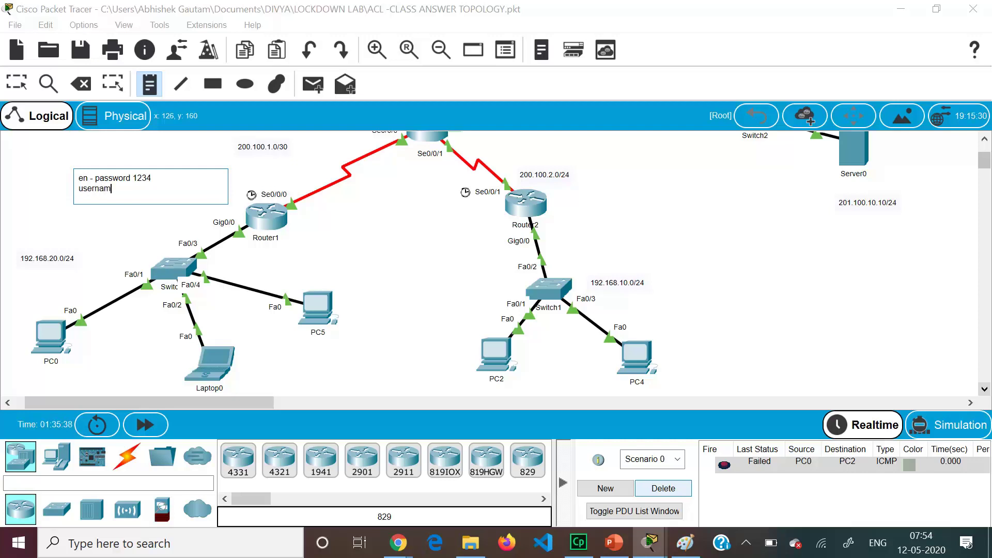
type("e divya password 4321")
left_click(258, 227)
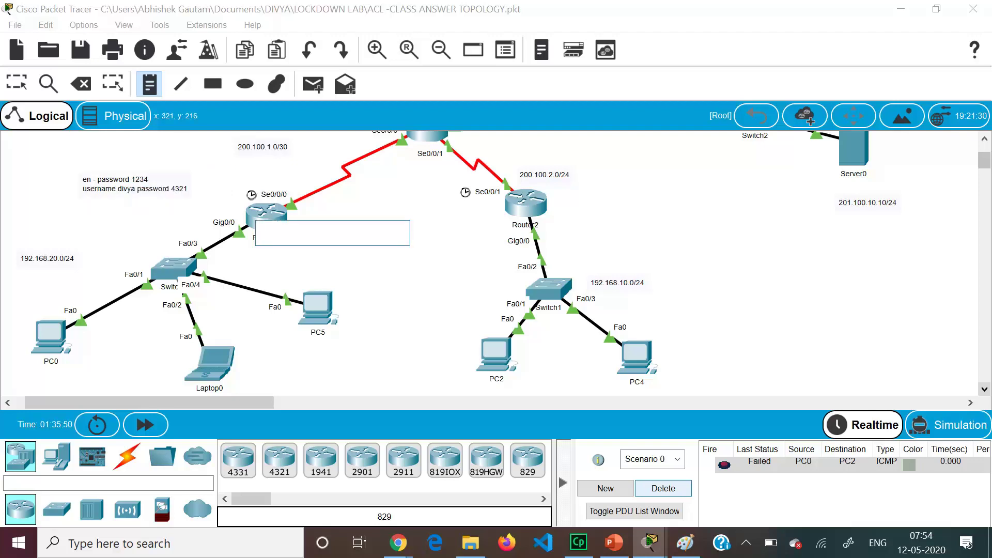
Go back to the Select tool and reopen Router1's configuration window.
left_click(234, 175)
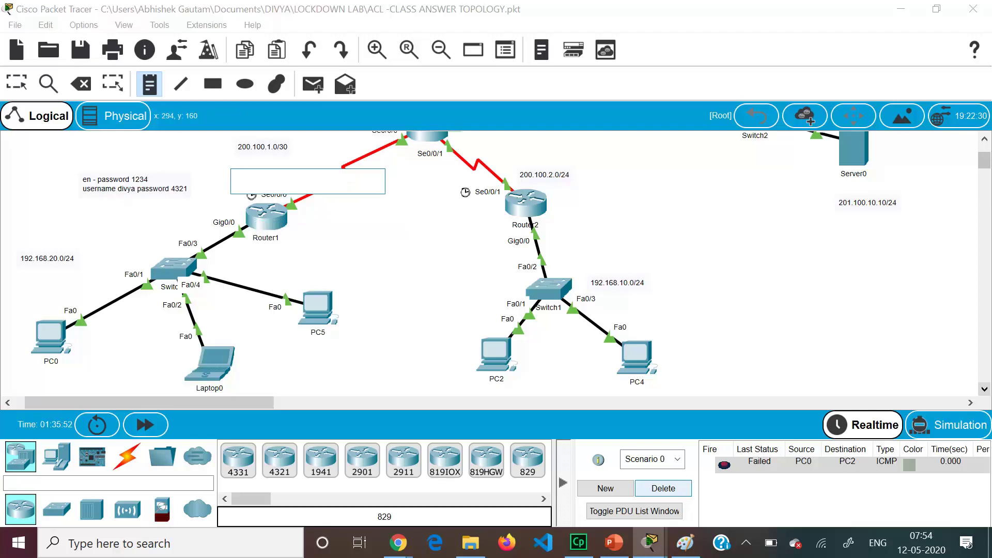
left_click(25, 86)
left_click(266, 217)
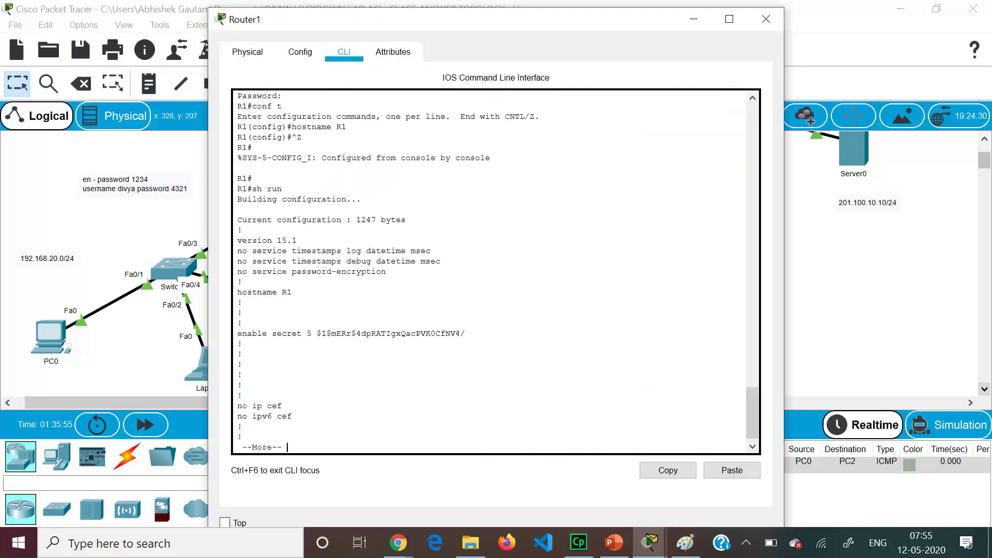
Leave the paged output, enter global configuration, and set the enable secret.
key("q")
key("Return")
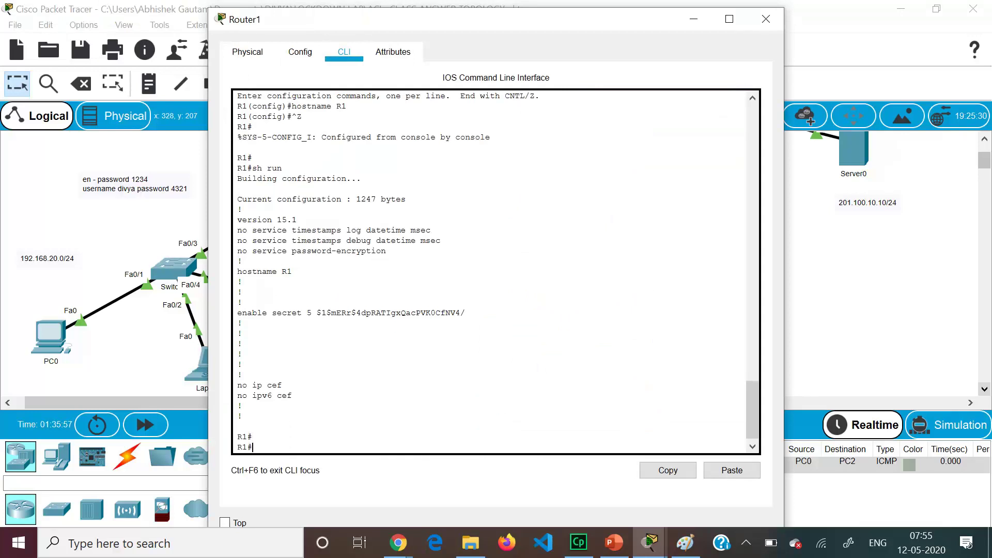
type("conf t")
key("Return")
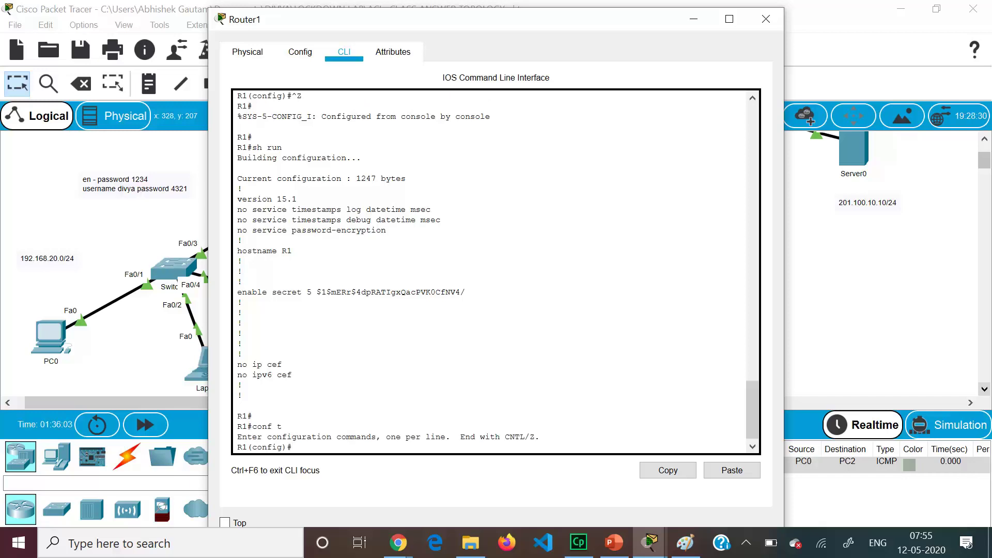
type("enable secret 1234")
key("Return")
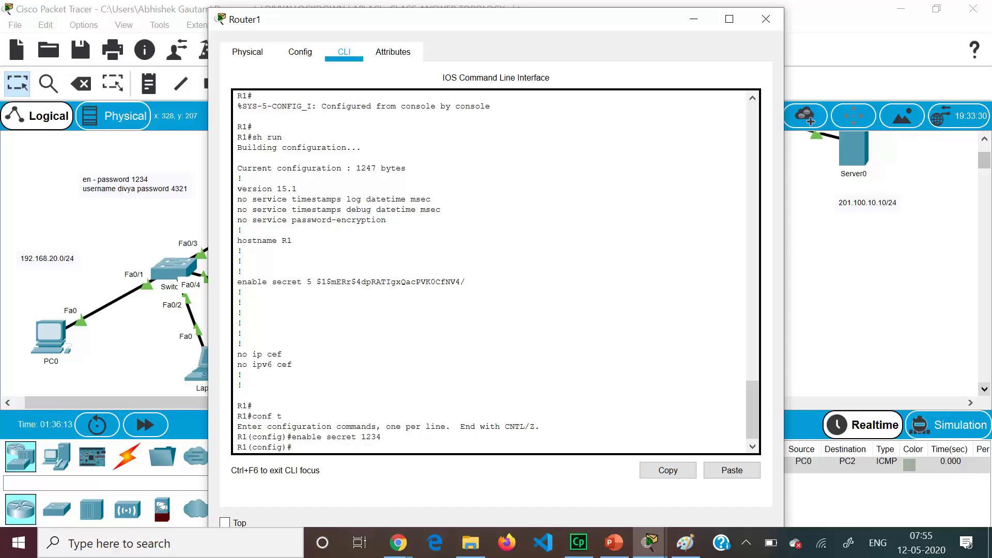
Create a local username account protected by its own secret.
type("user")
key("Tab")
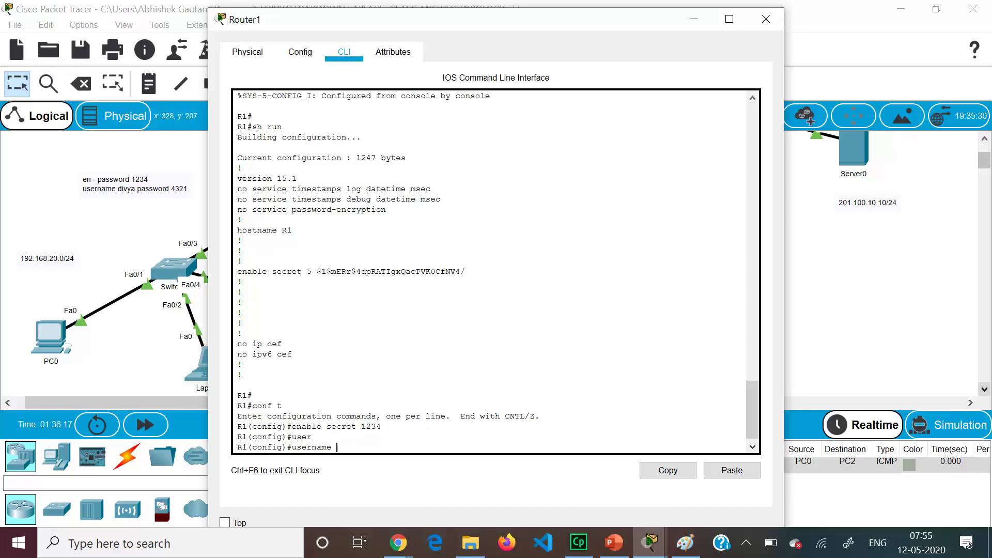
type("divya secret 4321")
key("Return")
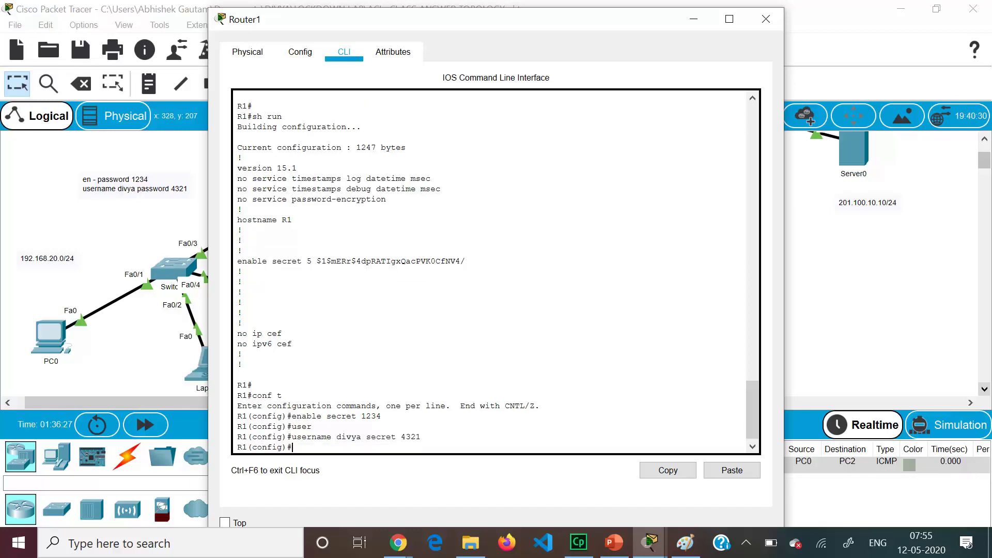
Set the router's domain name to ccna with 'ip domain-name ccna'.
type("ip domain")
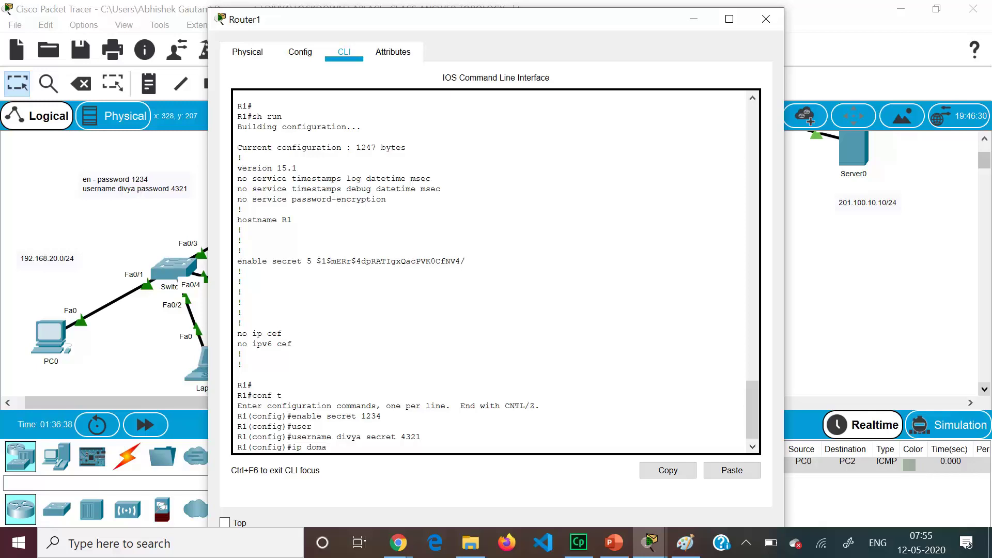
type("-nam")
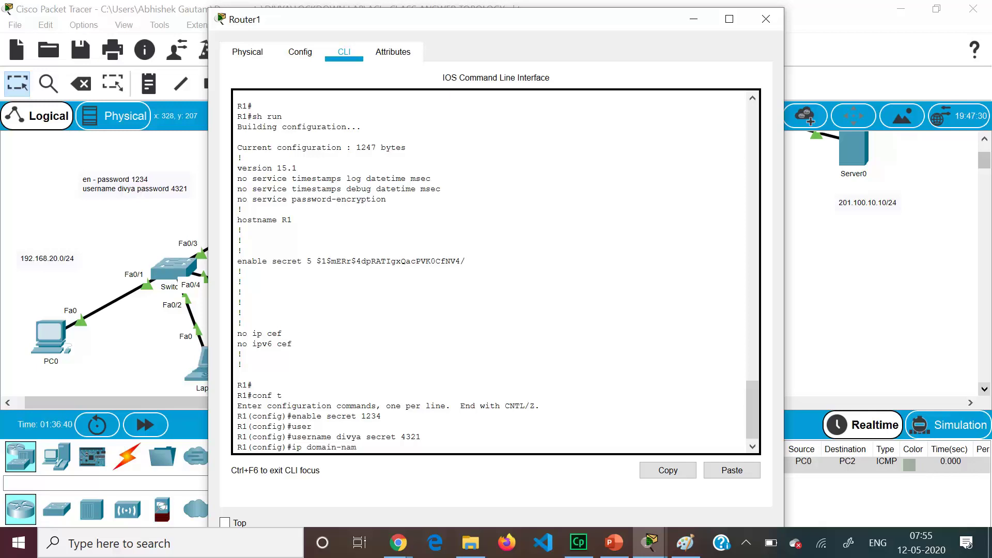
type("e ccna")
key("Return")
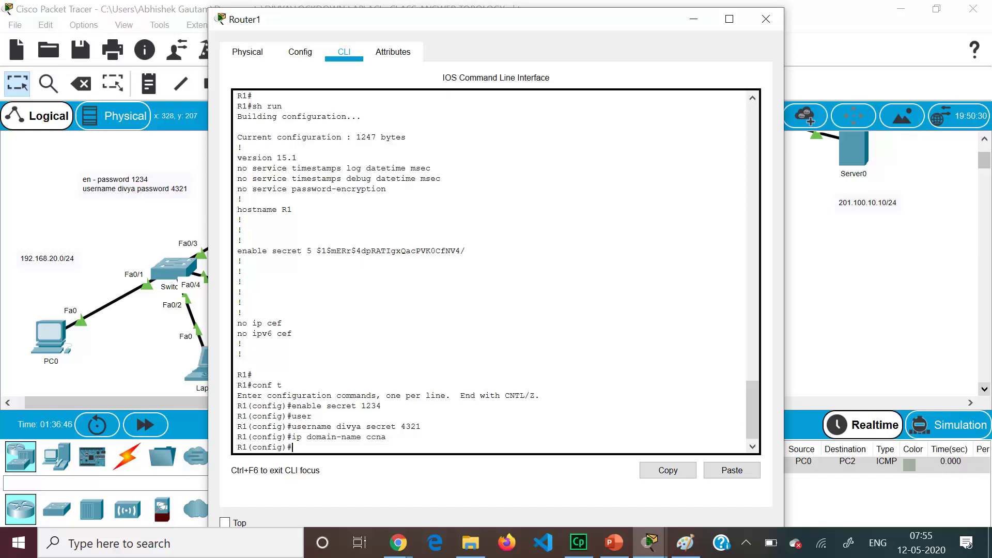
Generate 1024-bit RSA keys with 'crypto key generate rsa', replacing the existing keys to enable SSH.
type("cry")
key("Tab")
type("ke")
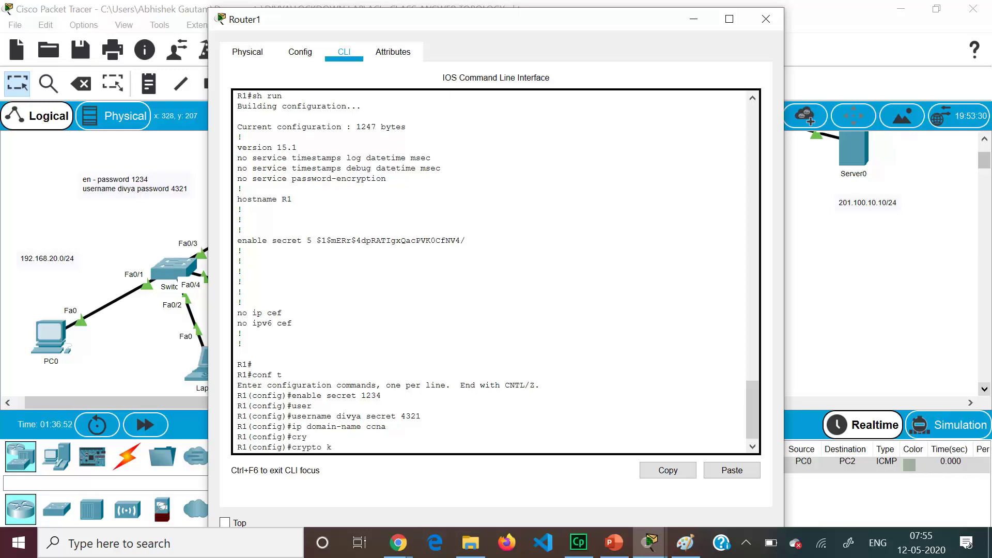
key("Tab")
type("ge")
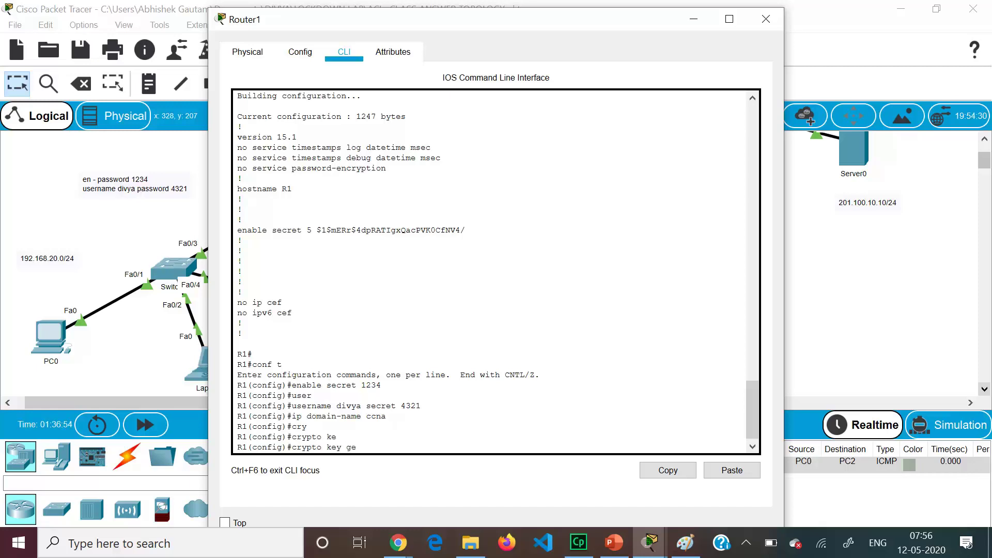
key("Tab")
type("rsa")
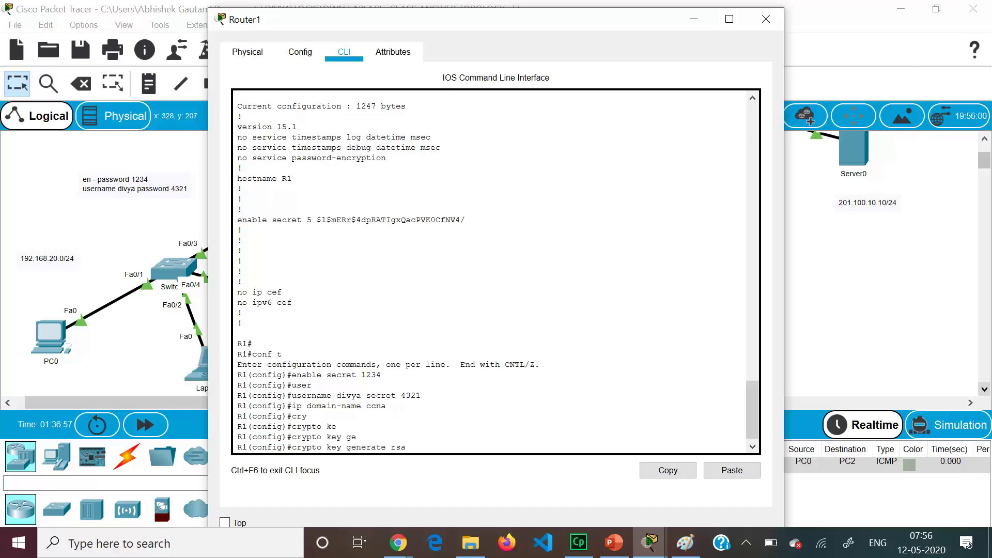
key("Return")
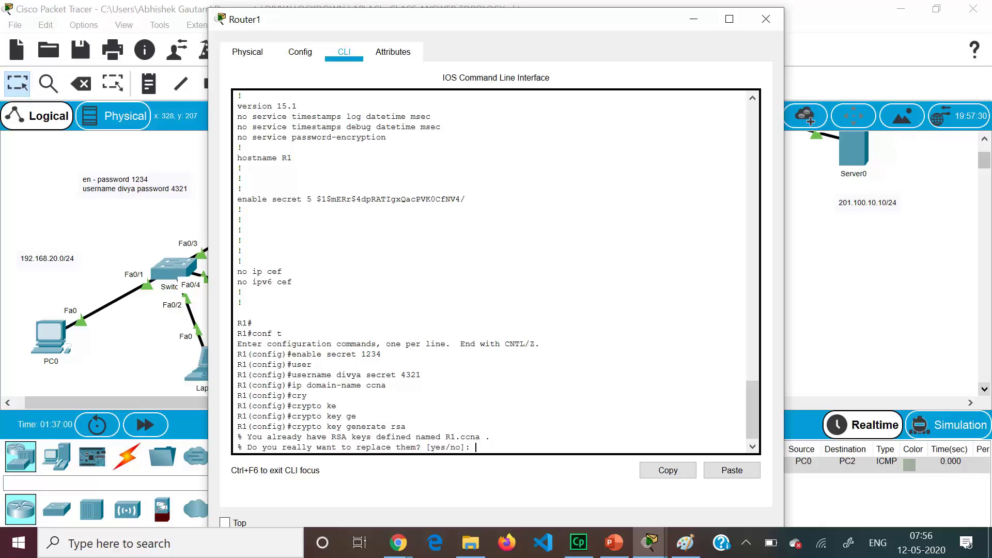
type("y")
key("Return")
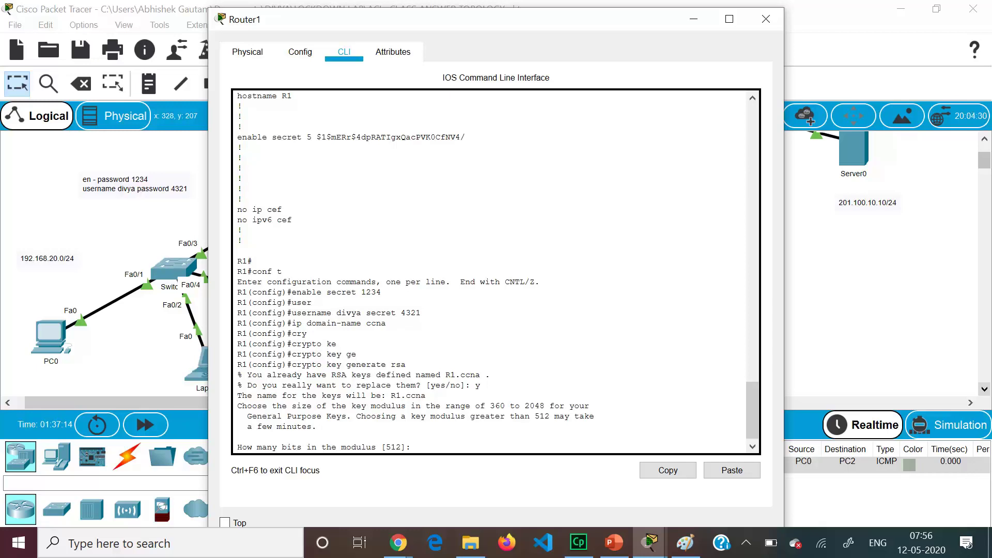
type("1024")
key("Return")
key("Return")
key("Return")
key("Return")
key("Return")
key("Return")
key("Return")
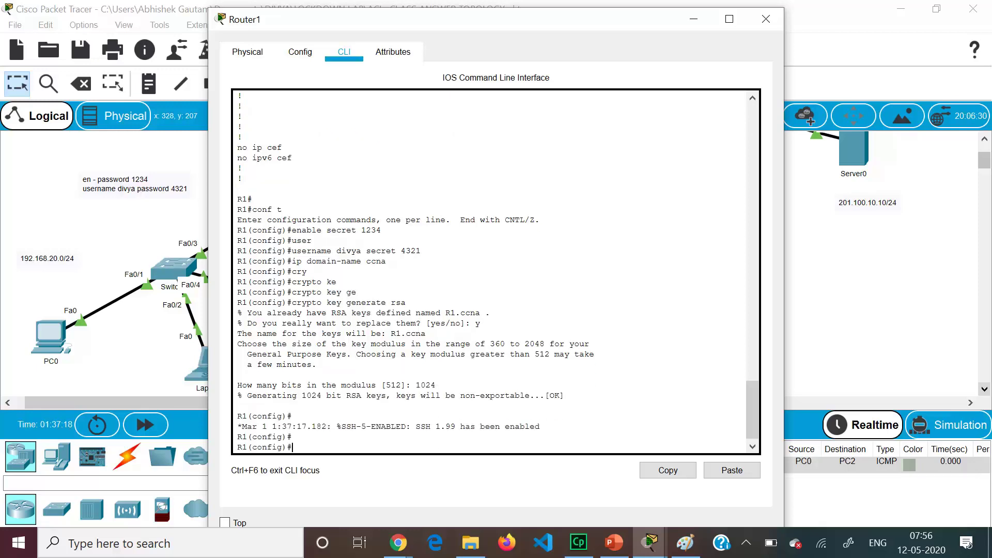
key("Return")
key("Return")
key("Return")
key("Return")
key("Return")
key("Return")
key("Return")
key("Return")
key("Return")
key("Return")
key("Return")
key("Return")
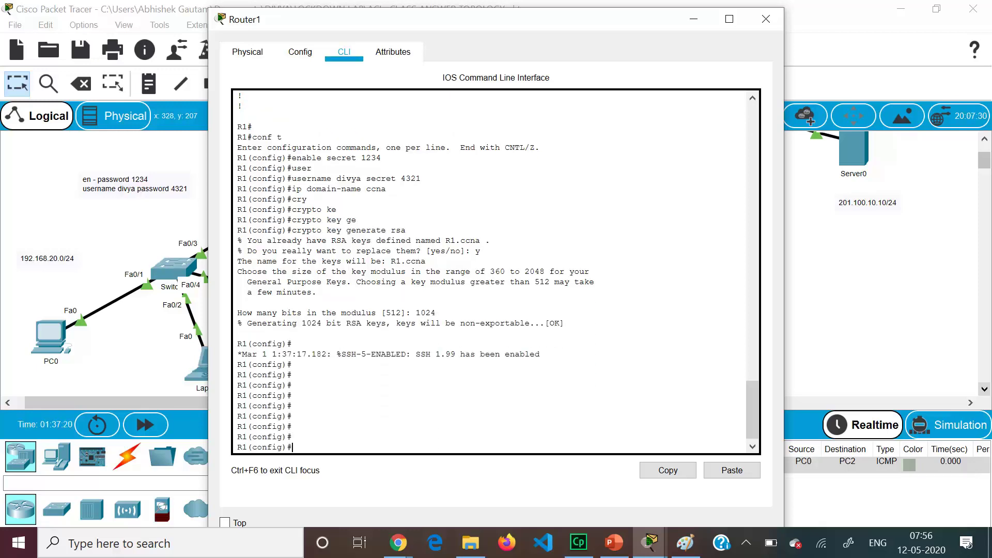
key("Return")
key("Return")
key("Return")
key("Return")
Under line vty 0 4, set 'login local' and 'transport input ssh', then exit.
type("line vty 0 ")
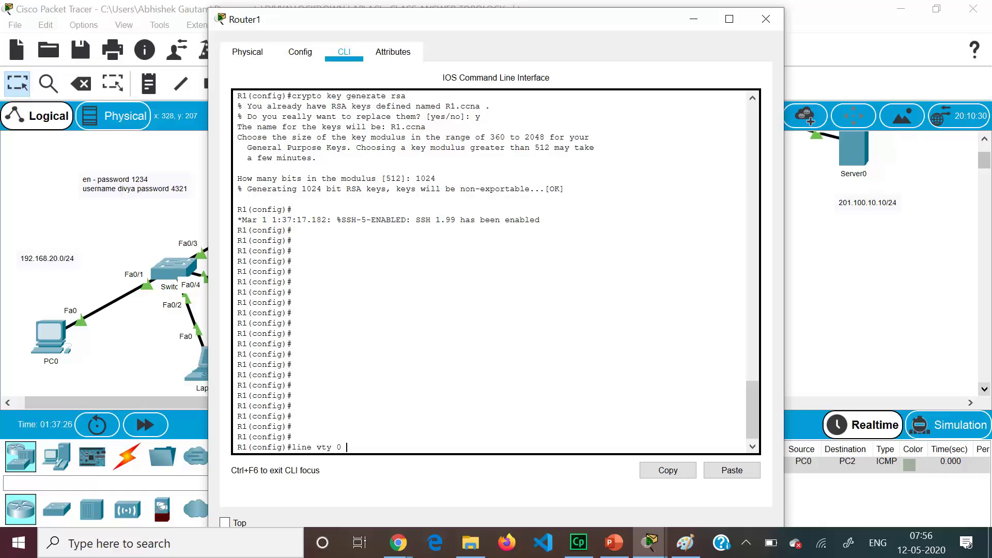
type("4")
key("Return")
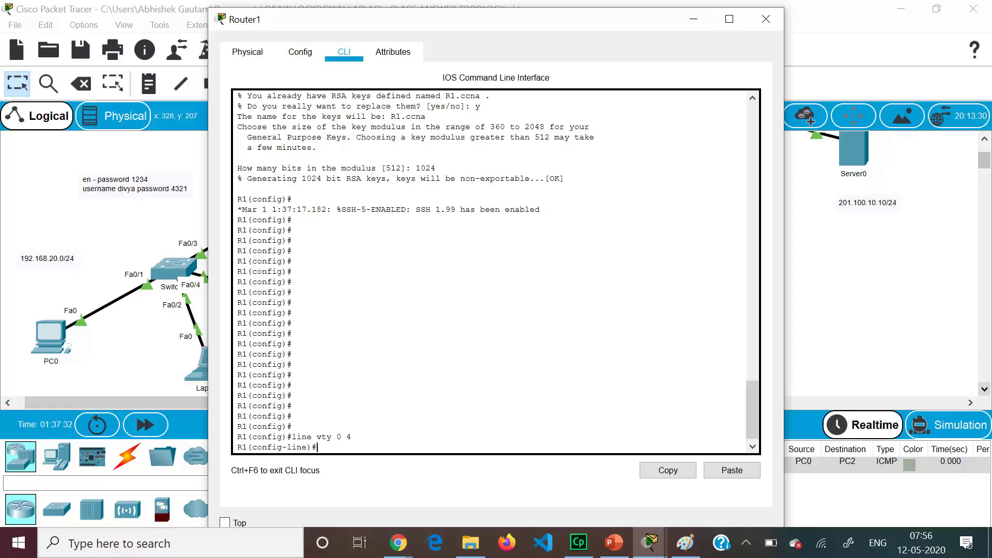
type("login local")
key("Return")
type("tra")
key("Tab")
type("input ssh")
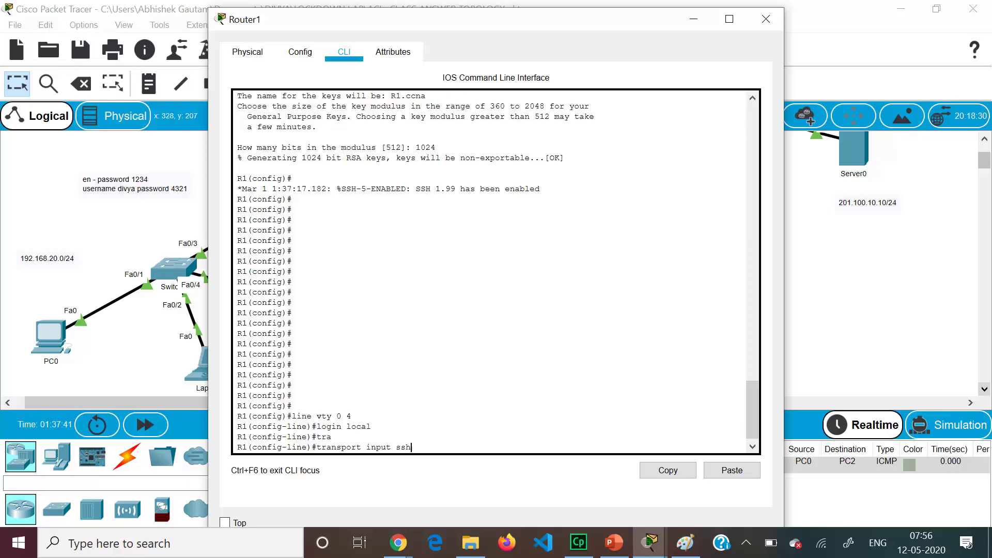
key("Return")
key("Return")
key("Return")
key("Return")
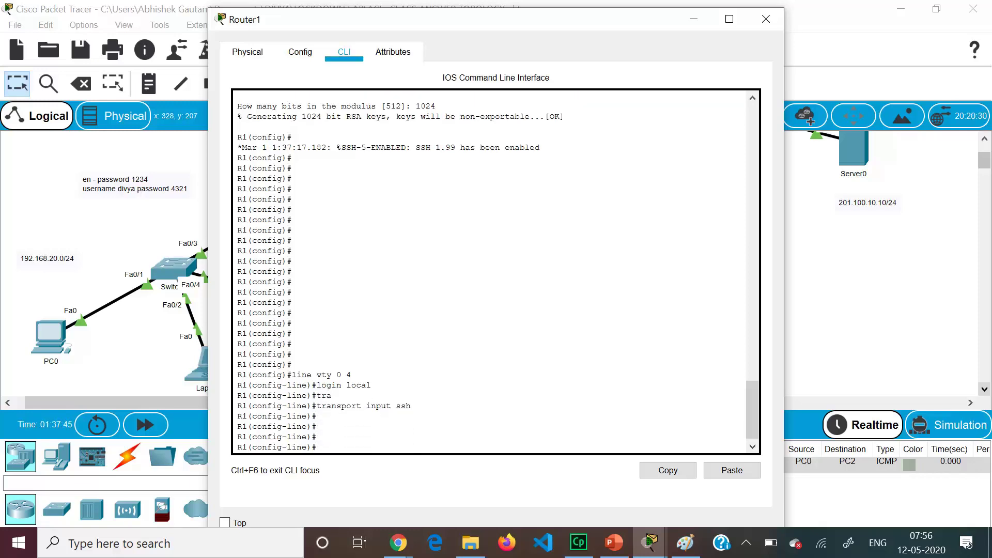
type("exit")
key("Return")
key("Return")
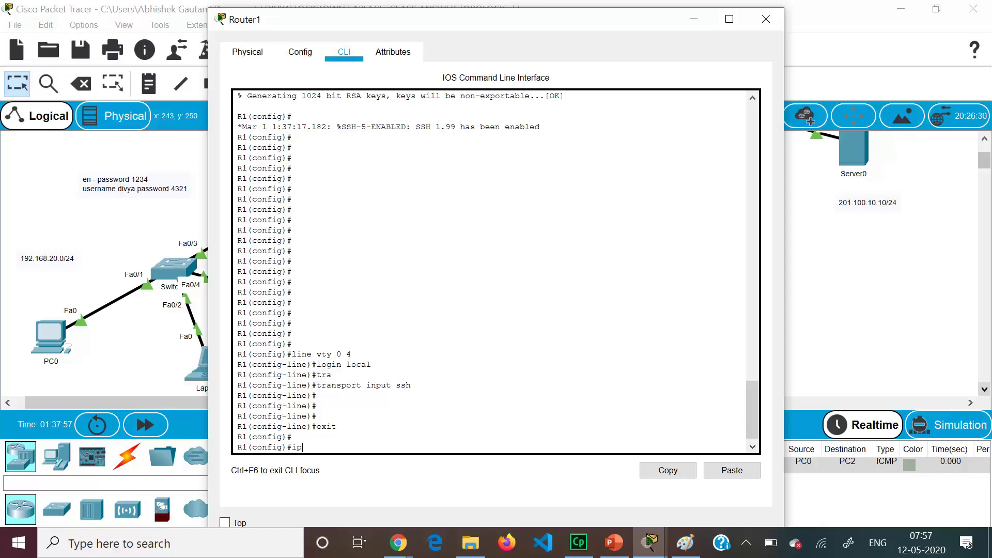
After confirming PC0's IP address, add 'access-list 5 permit 192.168.20.10 0.0.0.0' on Router1.
type("ccess-list 5 permit")
key("BackSpace")
key("BackSpace")
type("ho")
key("BackSpace")
key("BackSpace")
type("192.168")
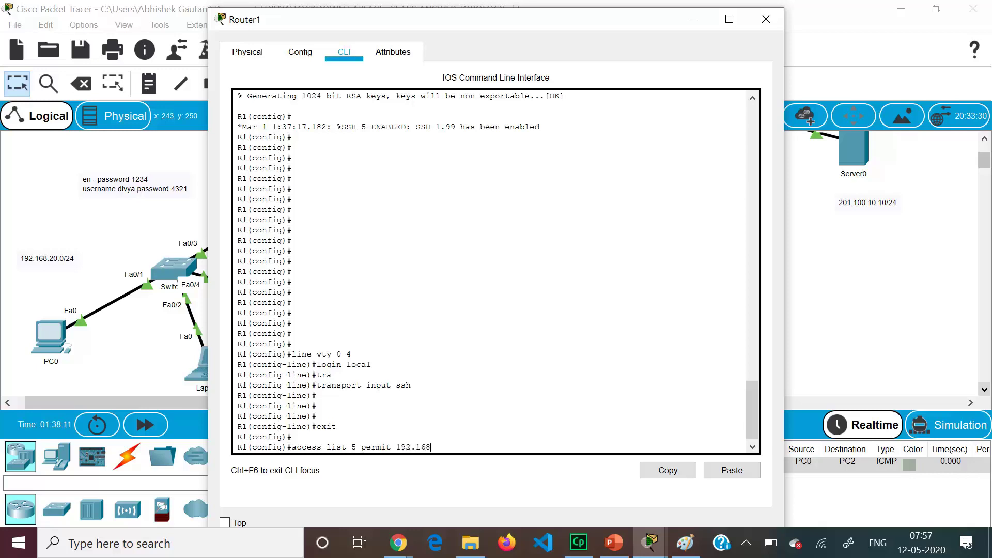
type(".20.10")
left_click(122, 243)
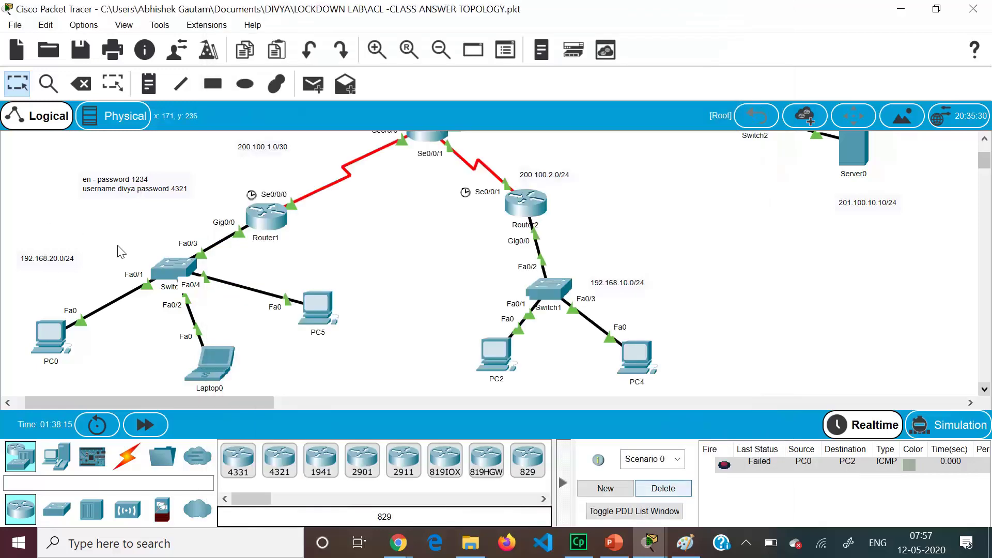
left_click(59, 345)
left_click(256, 153)
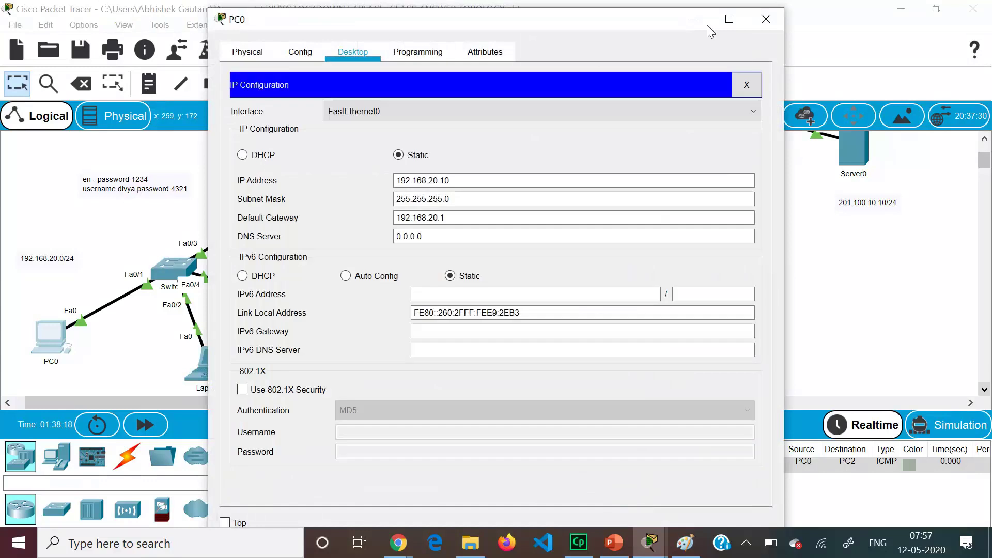
left_click(766, 17)
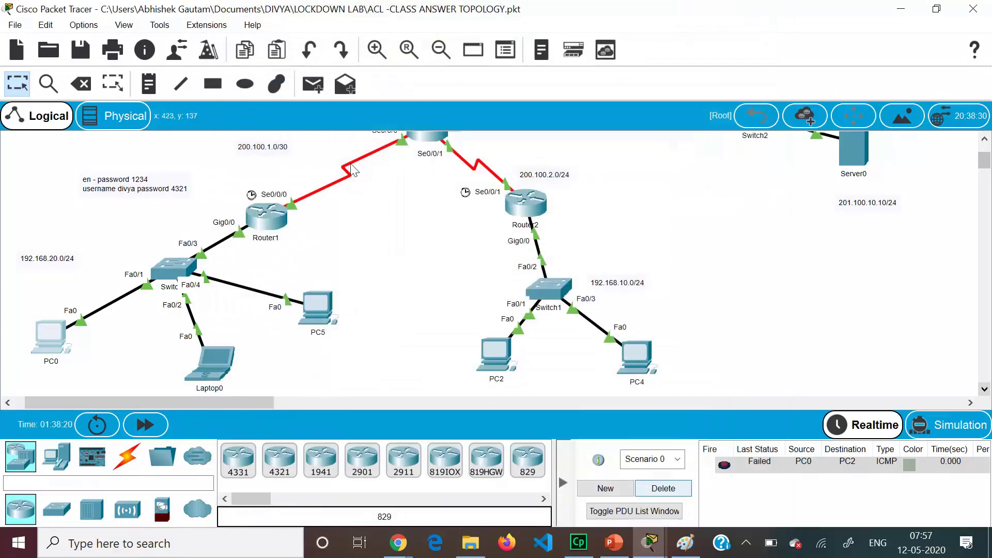
left_click(269, 218)
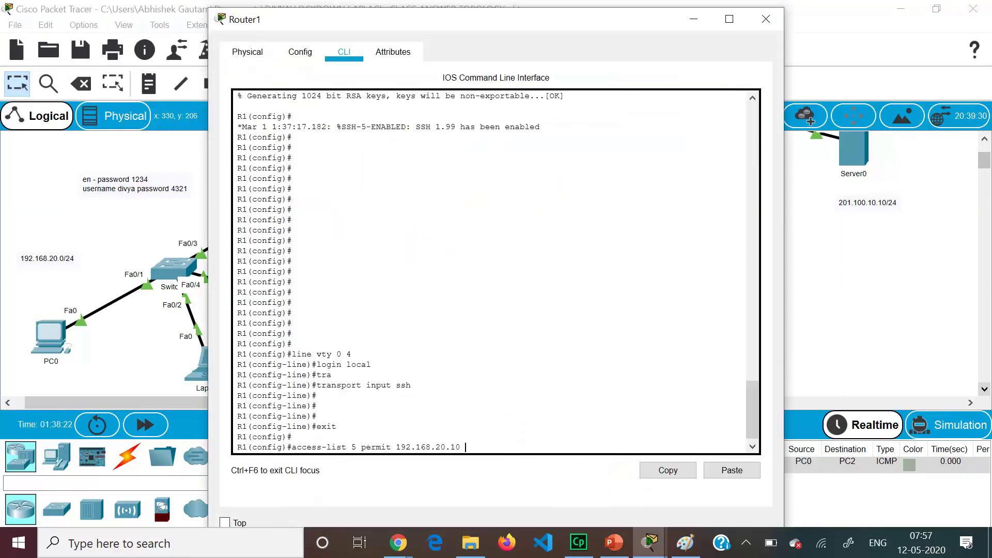
type("0.0.0.0")
key("Return")
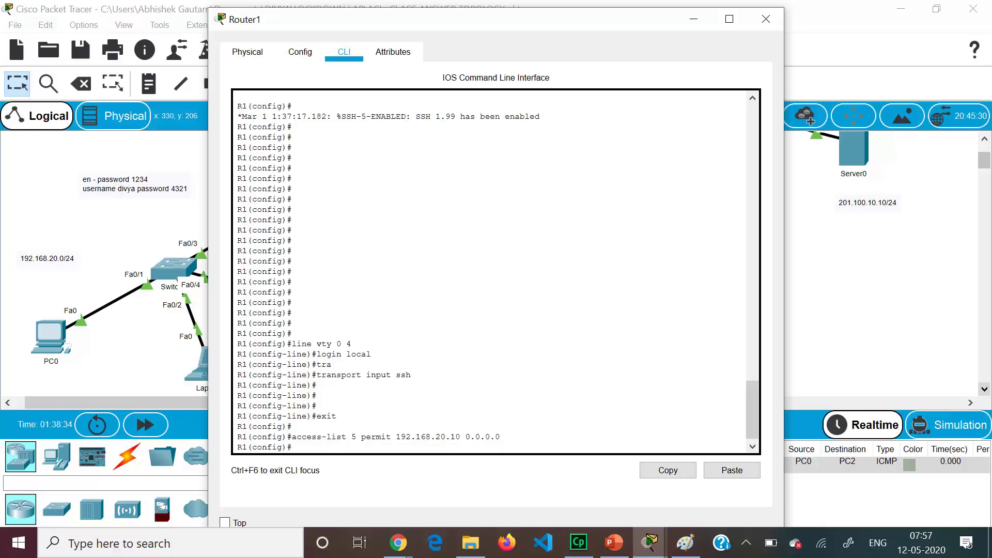
Add 'access-list 5 deny any' to block all other hosts.
key("Up")
key("BackSpace")
key("BackSpace")
key("BackSpace")
key("BackSpace")
key("BackSpace")
key("BackSpace")
key("BackSpace")
key("BackSpace")
key("BackSpace")
key("BackSpace")
key("BackSpace")
key("BackSpace")
key("BackSpace")
key("BackSpace")
key("BackSpace")
key("BackSpace")
key("BackSpace")
key("BackSpace")
key("BackSpace")
key("BackSpace")
key("BackSpace")
key("BackSpace")
key("BackSpace")
key("BackSpace")
key("BackSpace")
key("BackSpace")
key("BackSpace")
type("deny any")
key("Return")
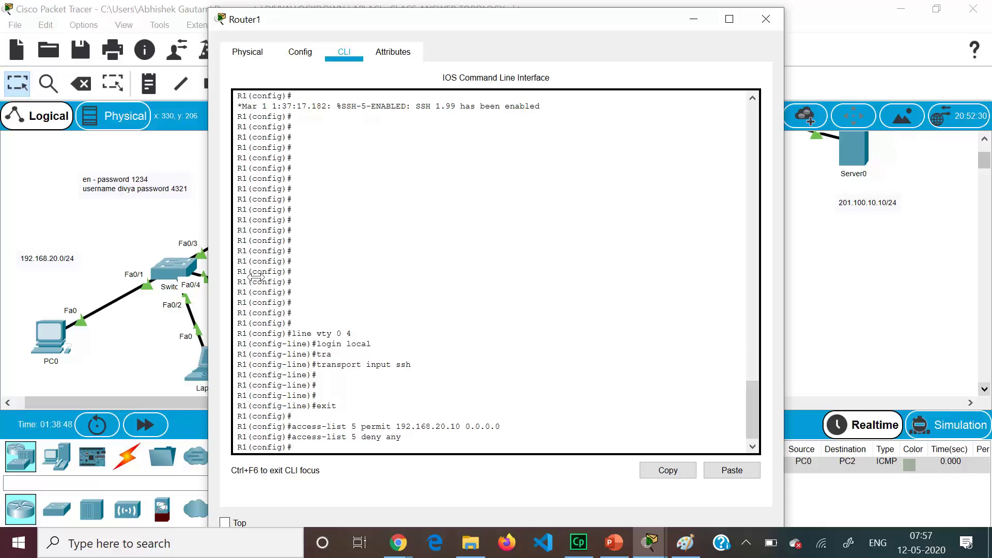
Under line vty 0 4, enter 'access-class 5 in' to filter incoming vty connections.
type("line vty 0 4")
key("Return")
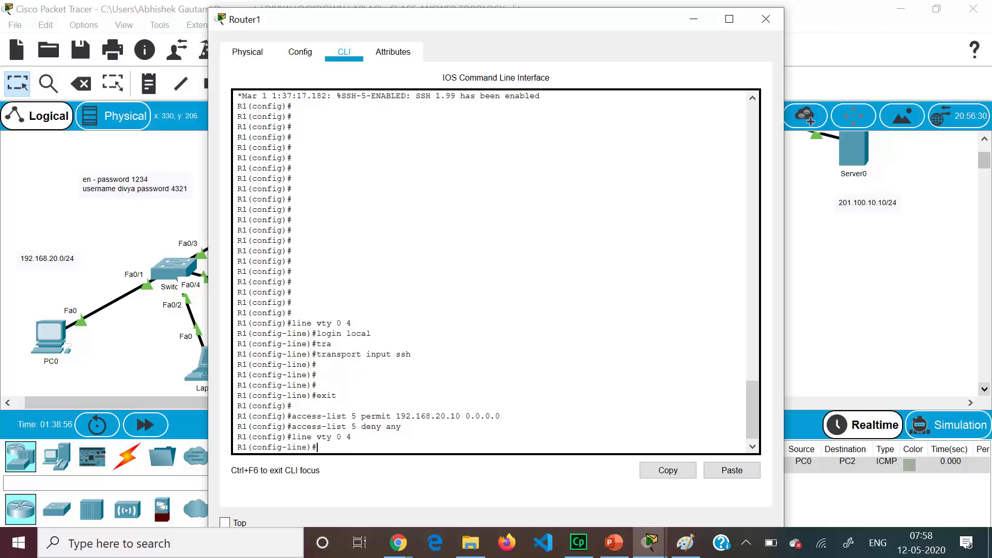
type("ip a")
key("BackSpace")
key("BackSpace")
key("BackSpace")
key("BackSpace")
type("access-class 5 in")
left_click(121, 237)
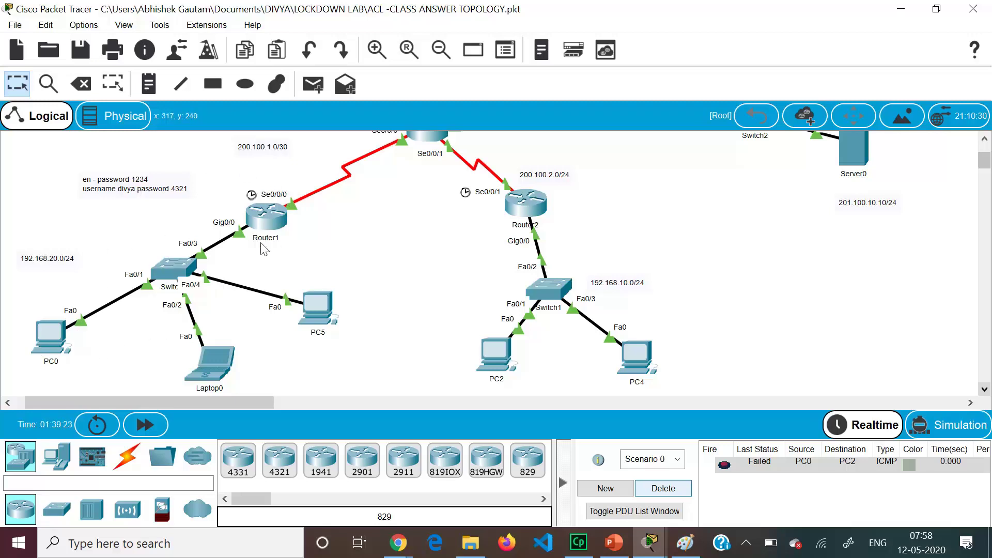
left_click(270, 214)
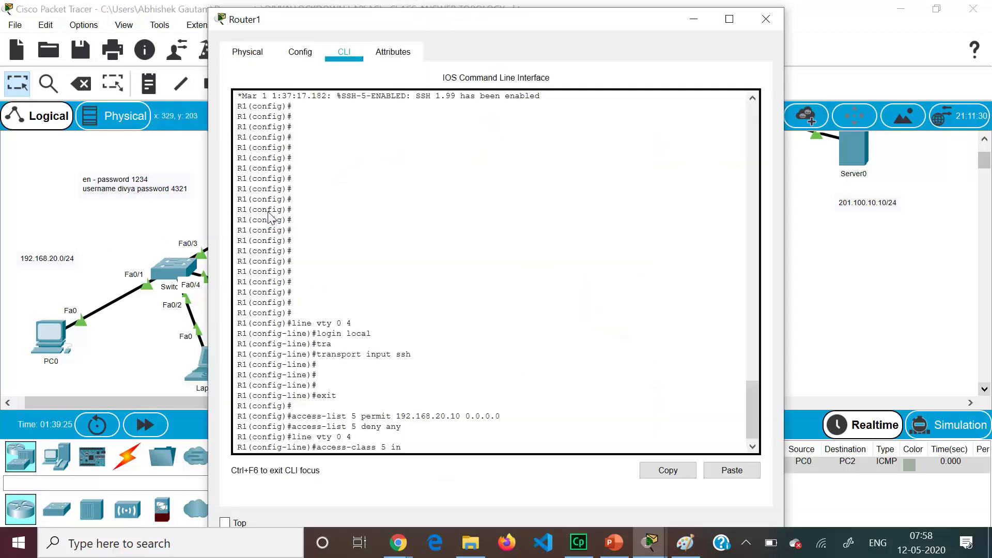
key("Return")
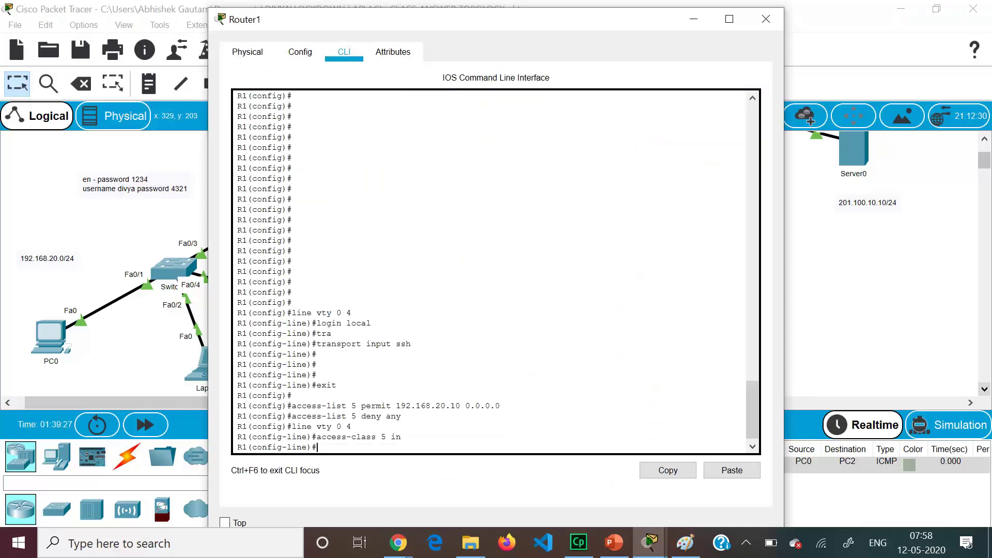
left_click(85, 232)
On PC0's command prompt, recall the earlier 'ssh -l' command to Router1 at 192.168.20.1.
left_click(52, 341)
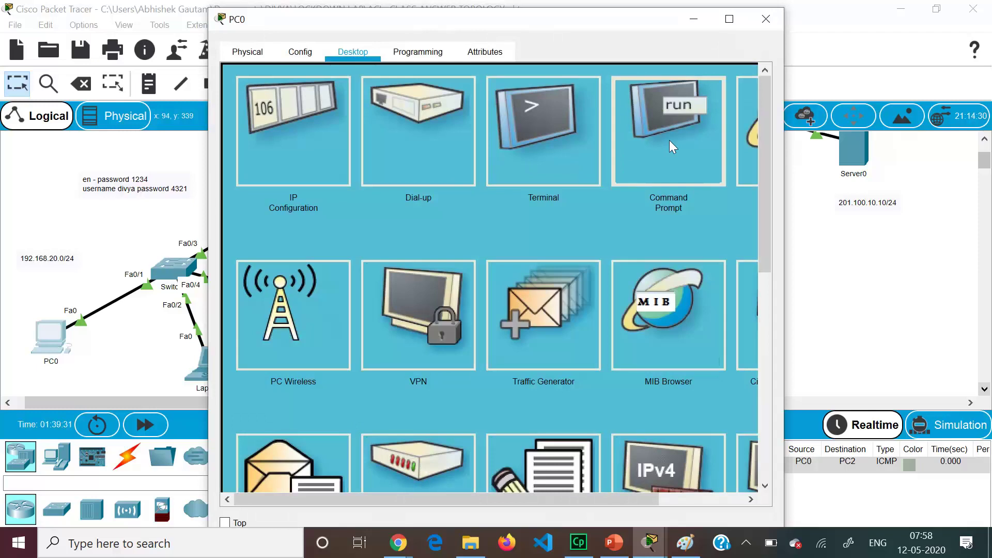
left_click(669, 140)
key("Return")
key("Return")
key("Return")
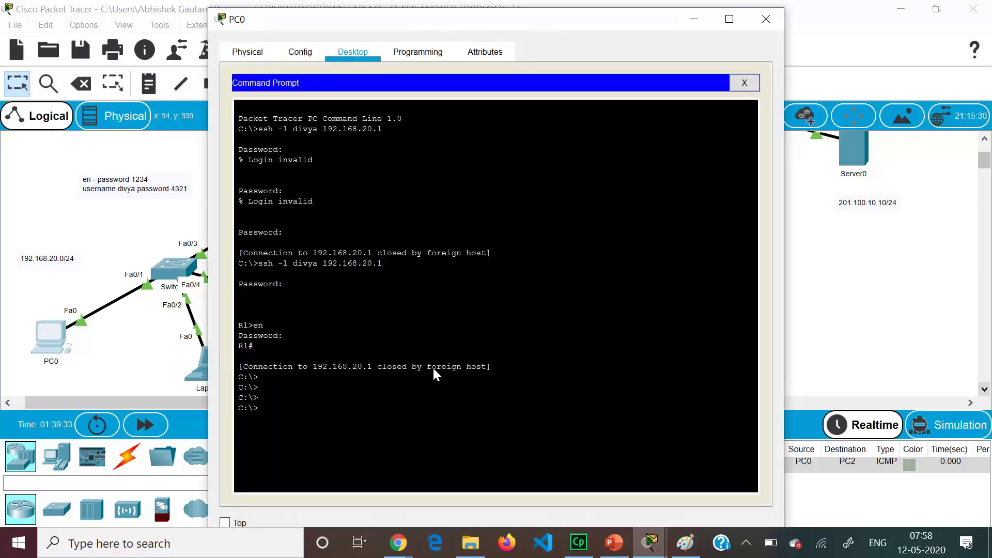
key("Up")
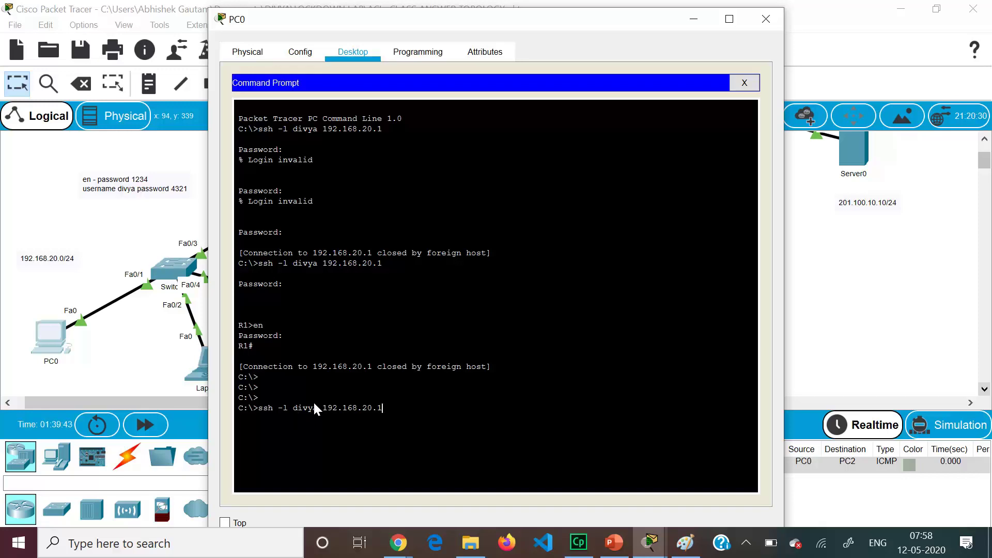
left_click(143, 219)
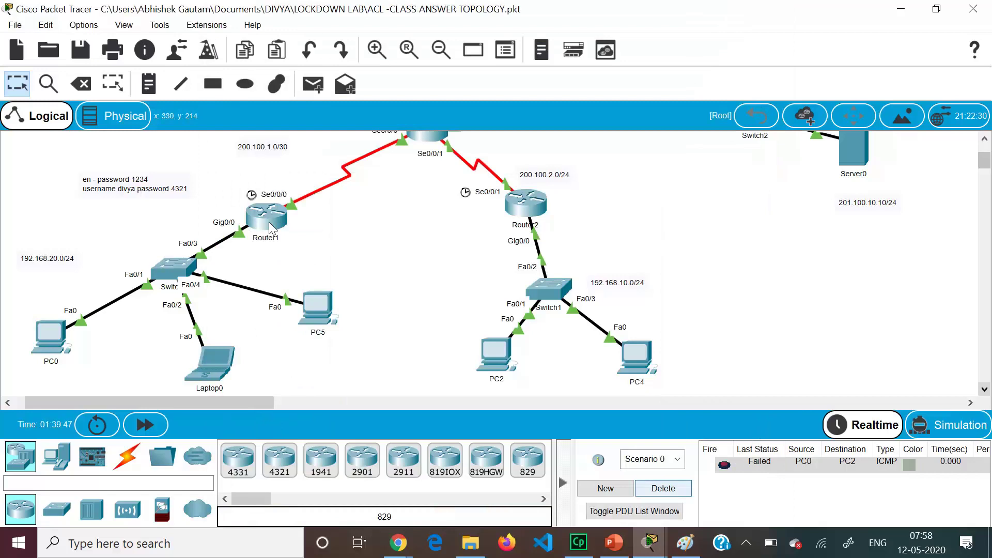
mouse_move(270, 227)
left_click(265, 223)
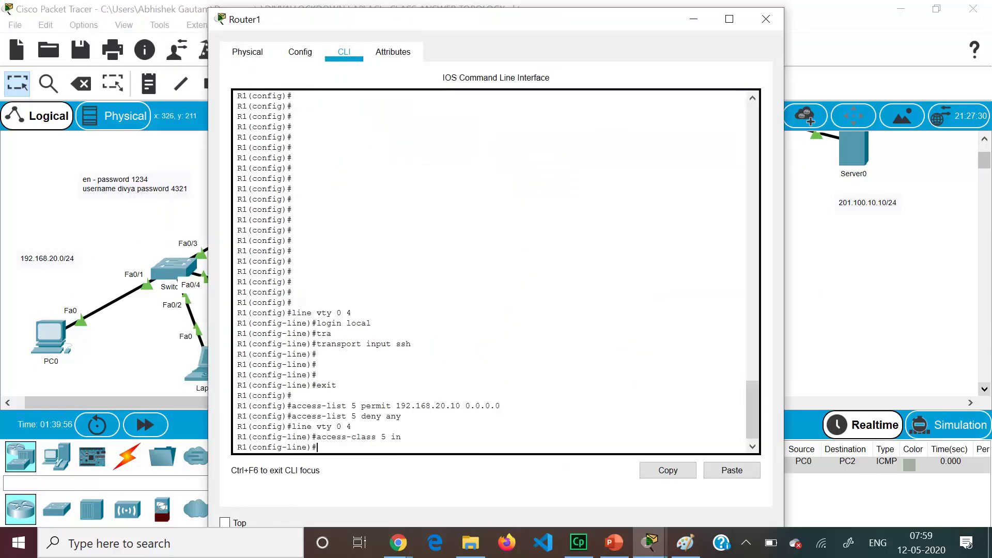
left_click(49, 336)
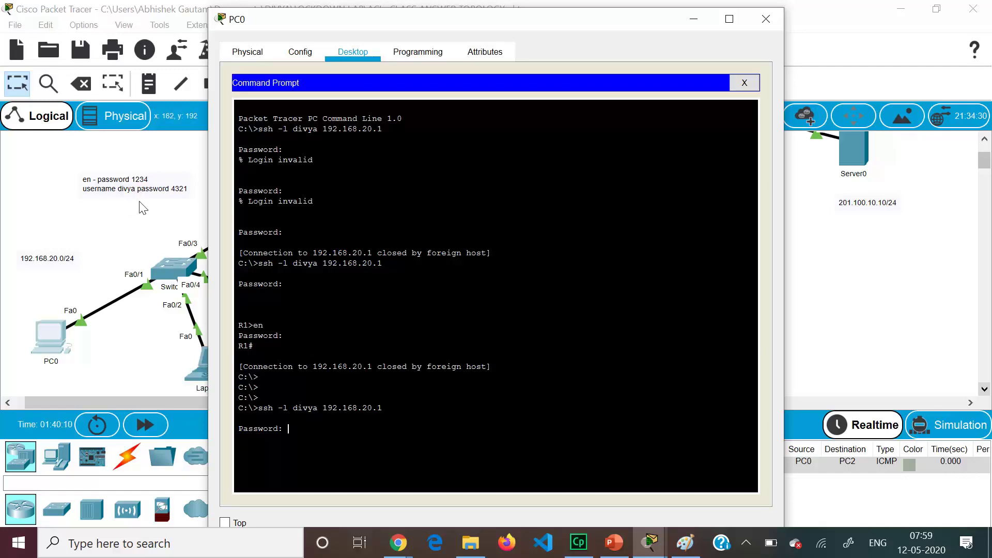
Log into Router1 over SSH, enter 'en' and 'conf t', then close PC0's window.
key("Return")
type("en")
key("Return")
key("Return")
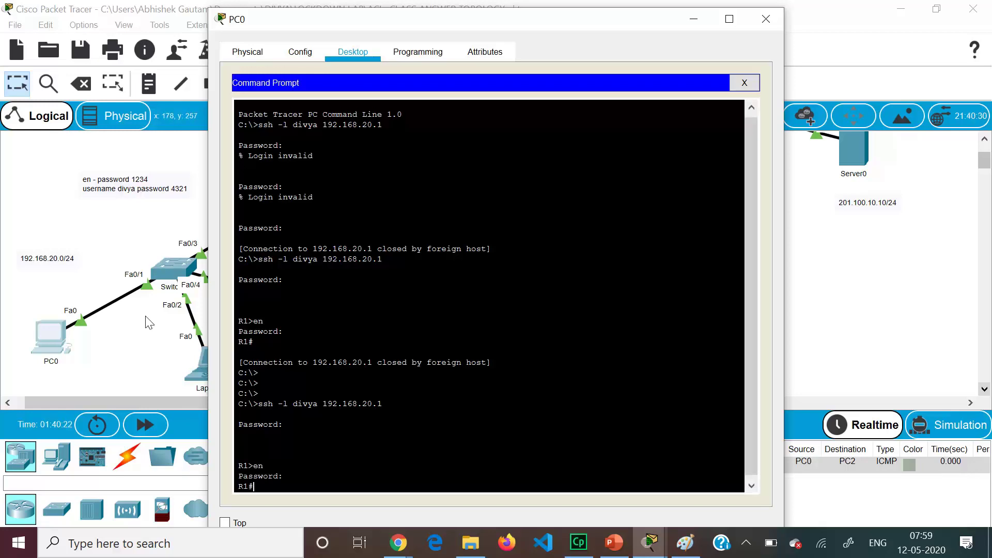
key("Return")
key("Return")
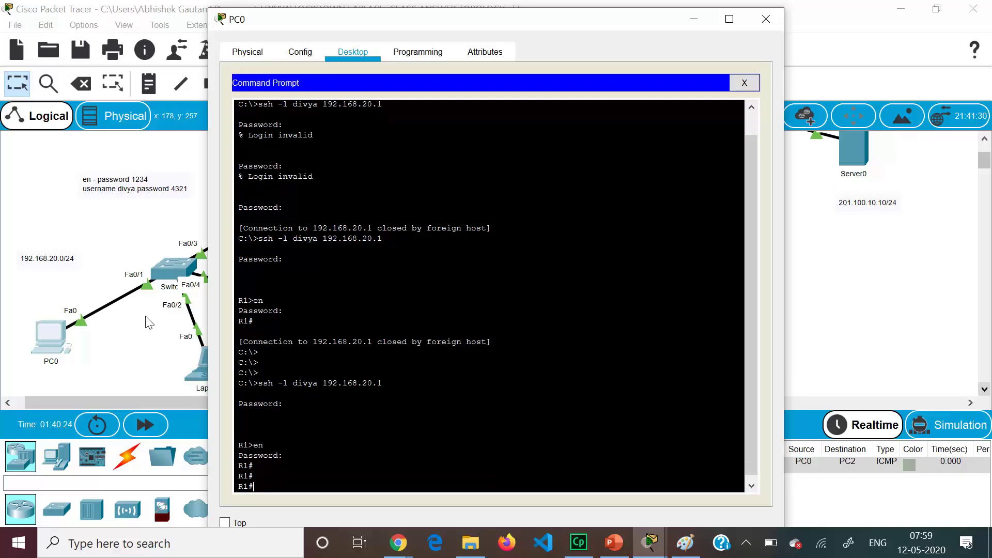
type("conf t")
key("Return")
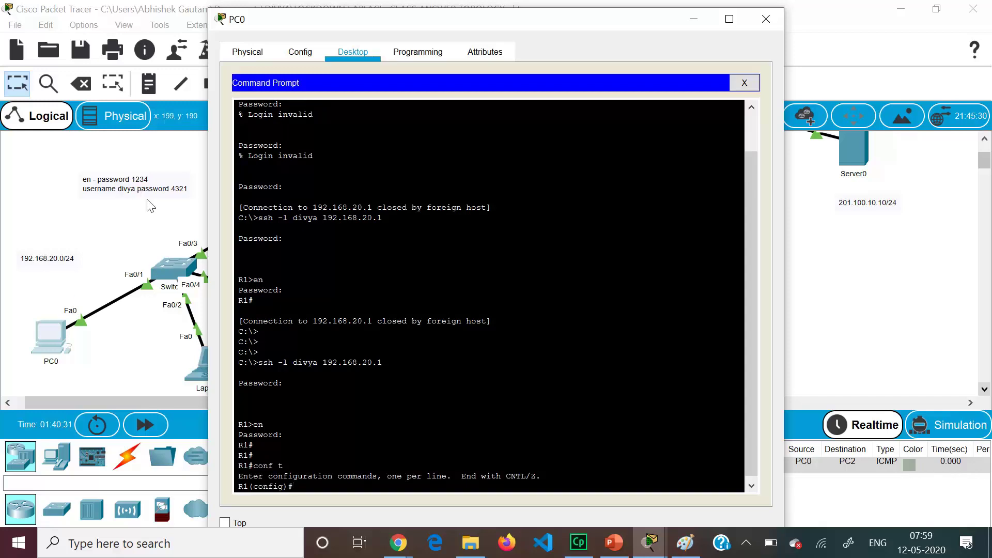
left_click(773, 23)
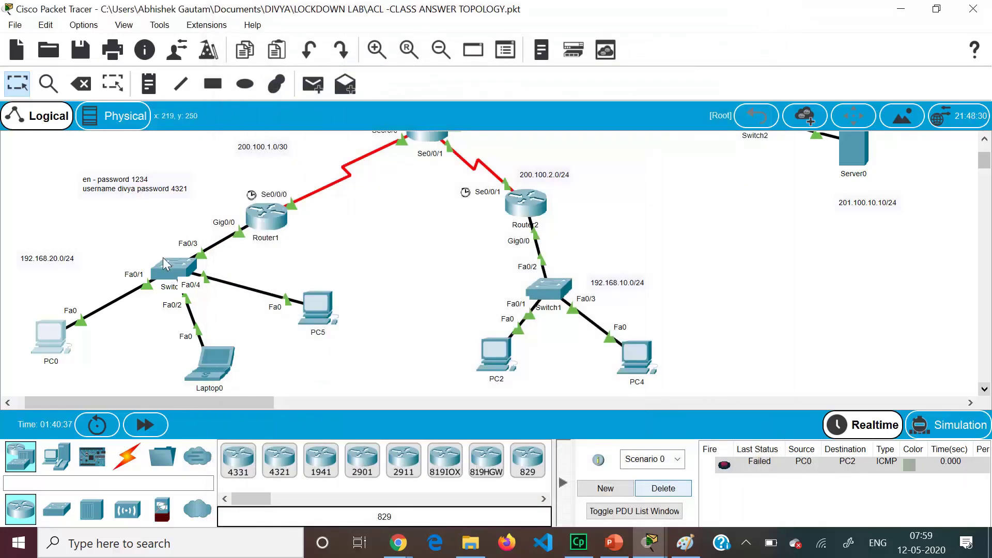
From PC5's command prompt, attempt 'ssh -l' to 192.168.20.1 and see the connection refused.
left_click(317, 310)
left_click(631, 147)
type("ss")
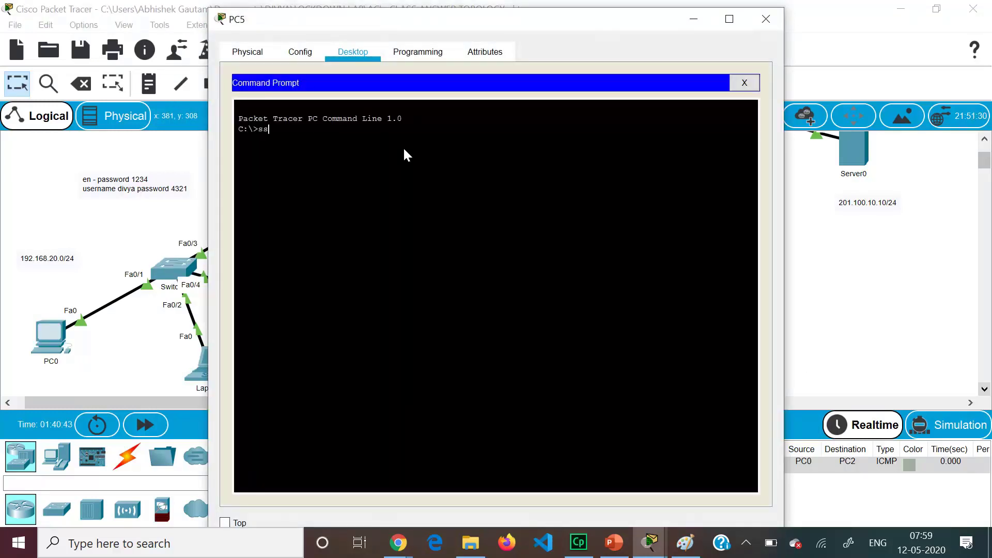
type("h -l divya 192.168.20.1")
key("Return")
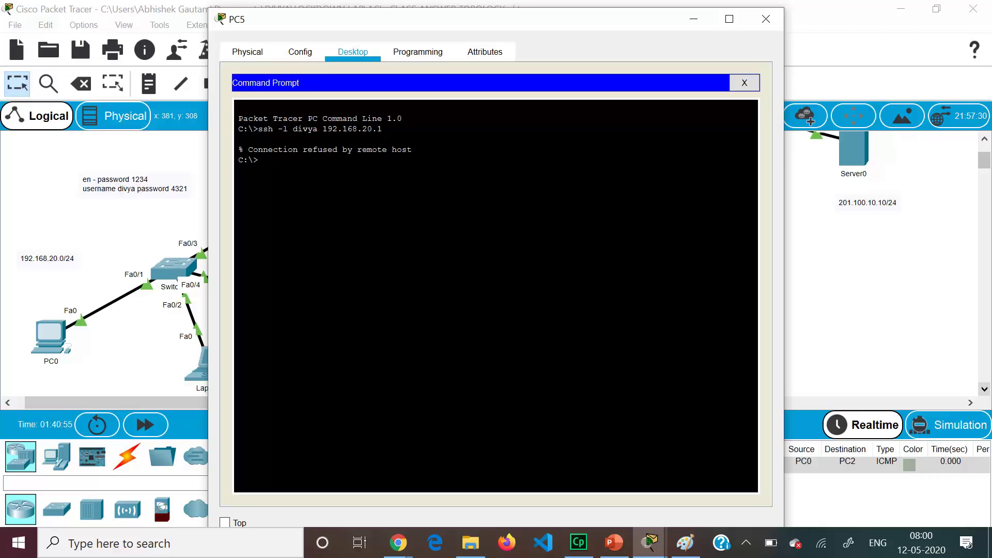
Switch to the ACL-config PowerPoint deck and show the final THANK YOU slide 6.
left_click(154, 223)
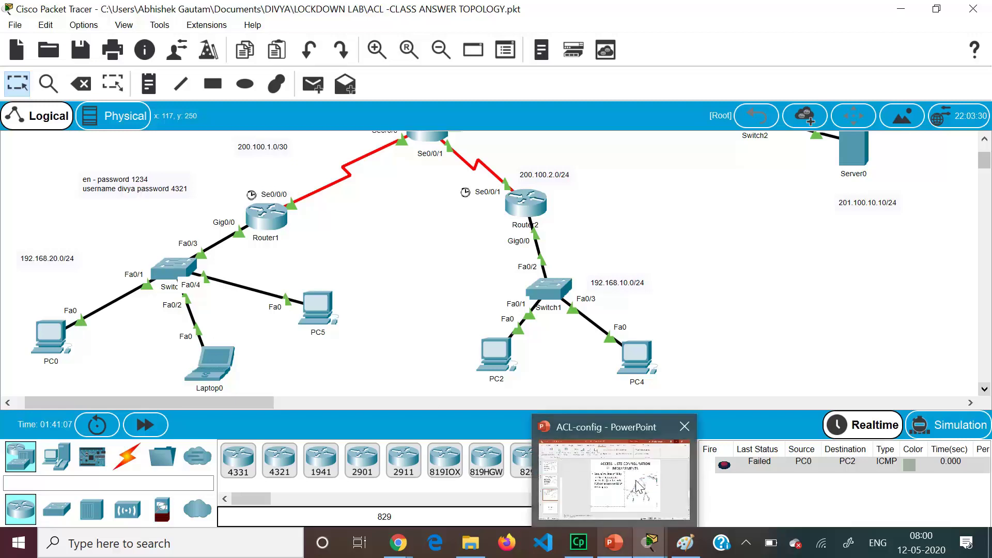
left_click(614, 542)
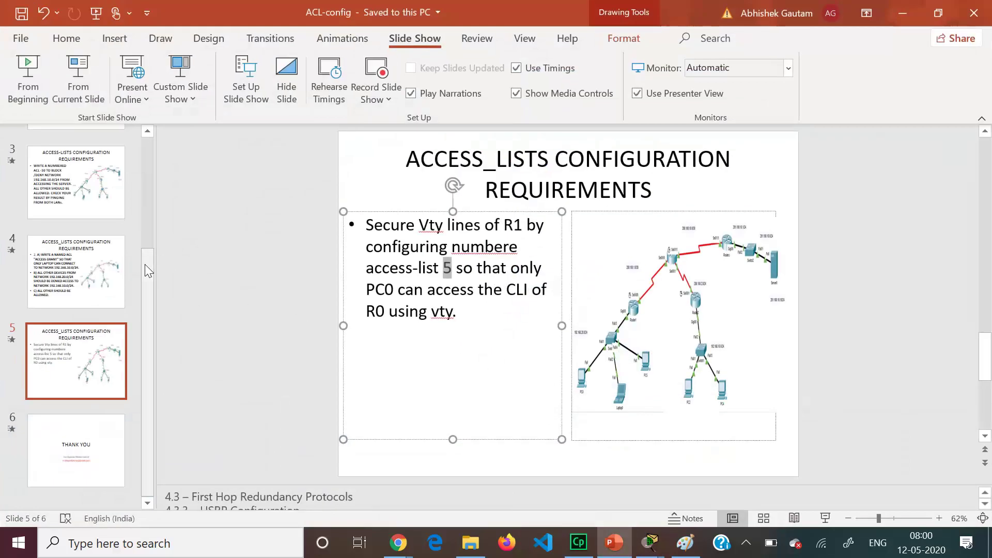
left_click(70, 442)
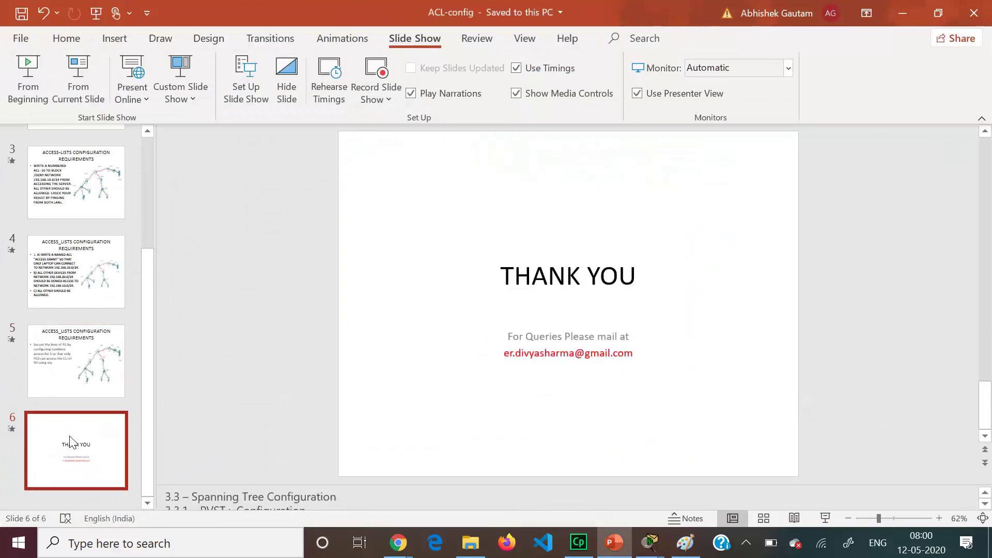